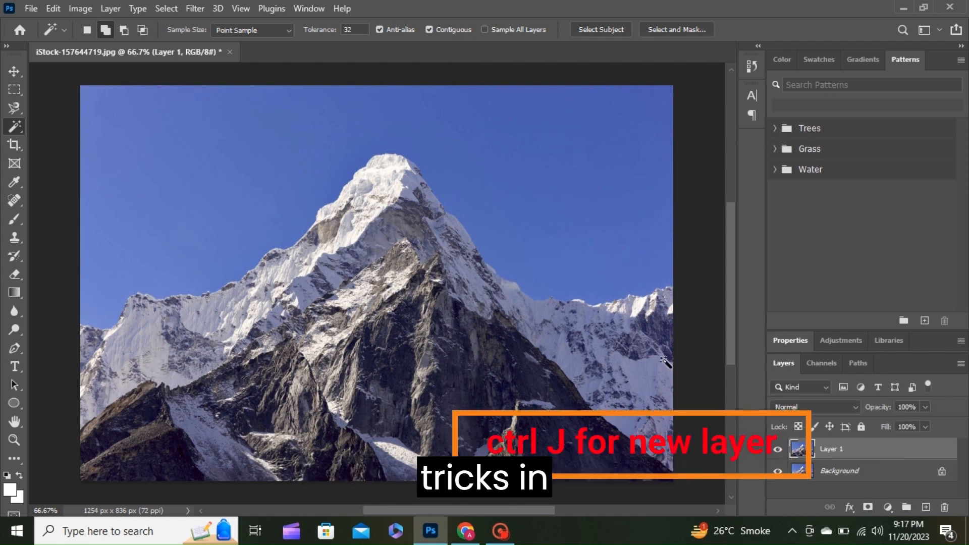
- Mask out the sky on Layer 1 using a Magic Wand selection and an inverted layer mask, and hide the Background layer
{"action": "left_click", "coordinate": [223, 197]}
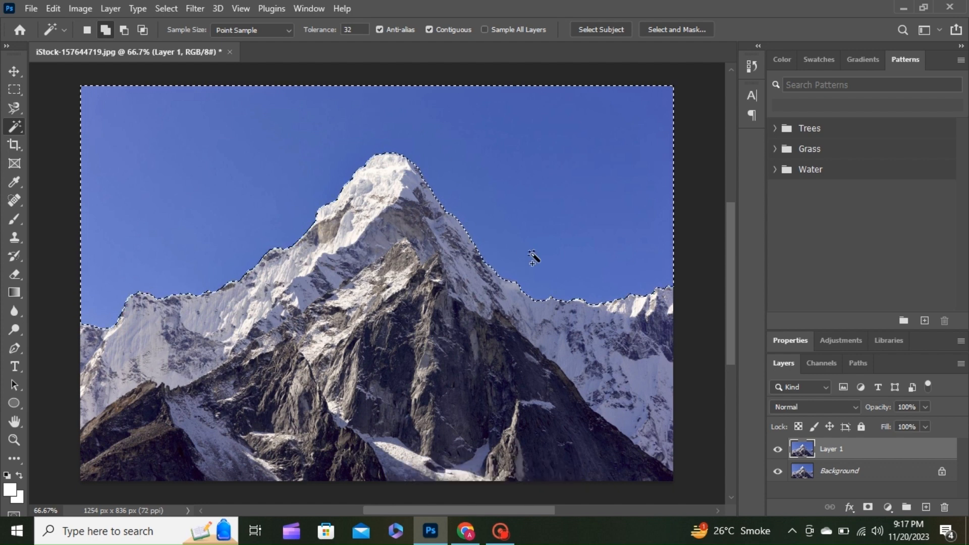
{"action": "left_click", "coordinate": [868, 507]}
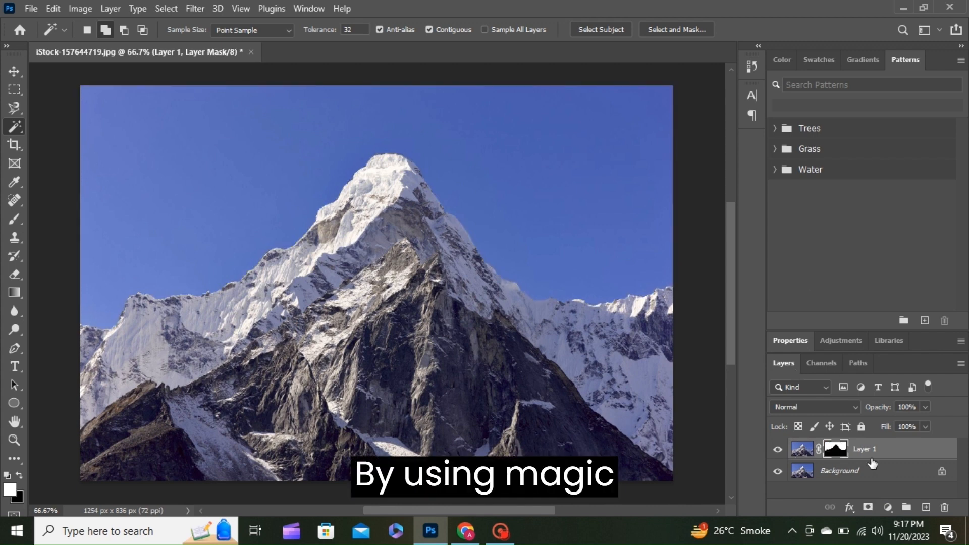
{"action": "key", "text": "ctrl+i"}
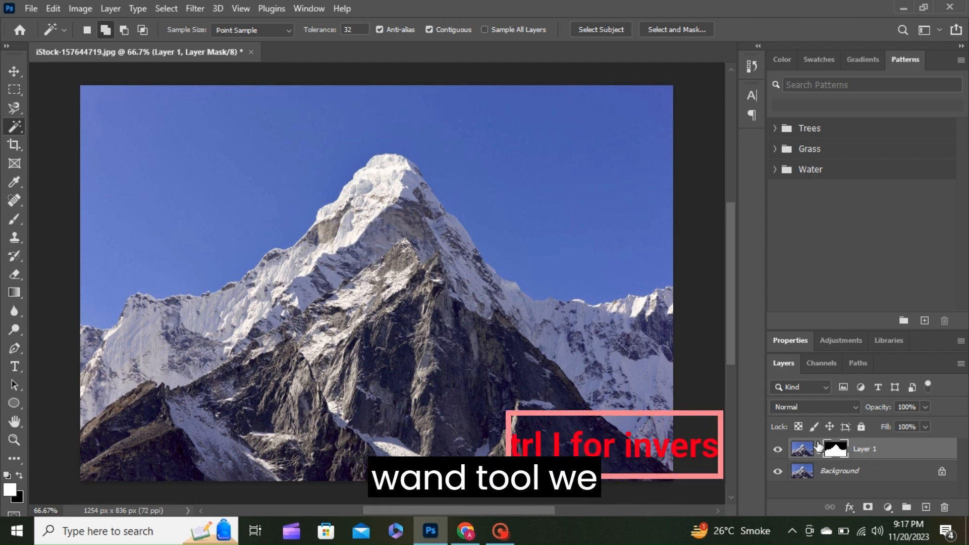
{"action": "left_click", "coordinate": [778, 471]}
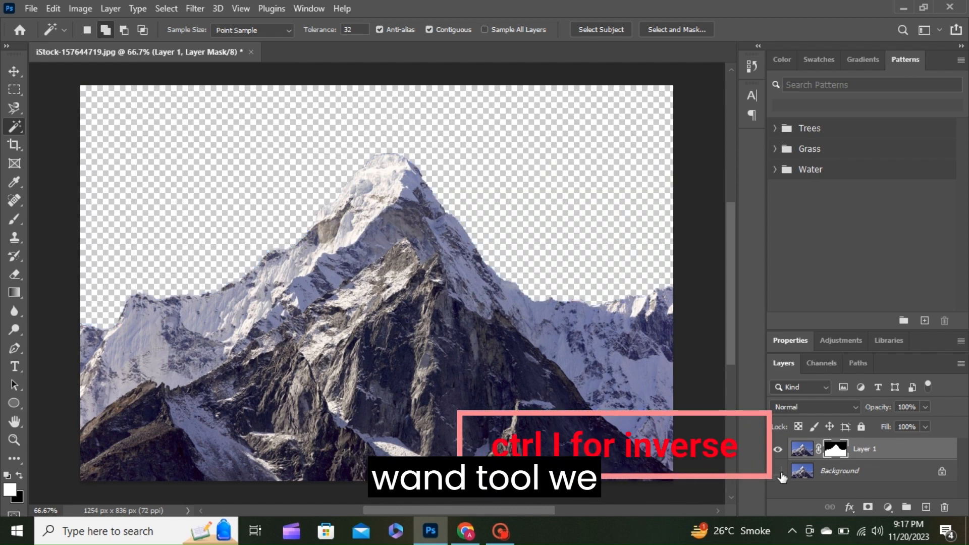
- Add a Gradient fill layer and set the gradient's starting color stop to light blue 7f97ff
{"action": "left_click", "coordinate": [888, 506]}
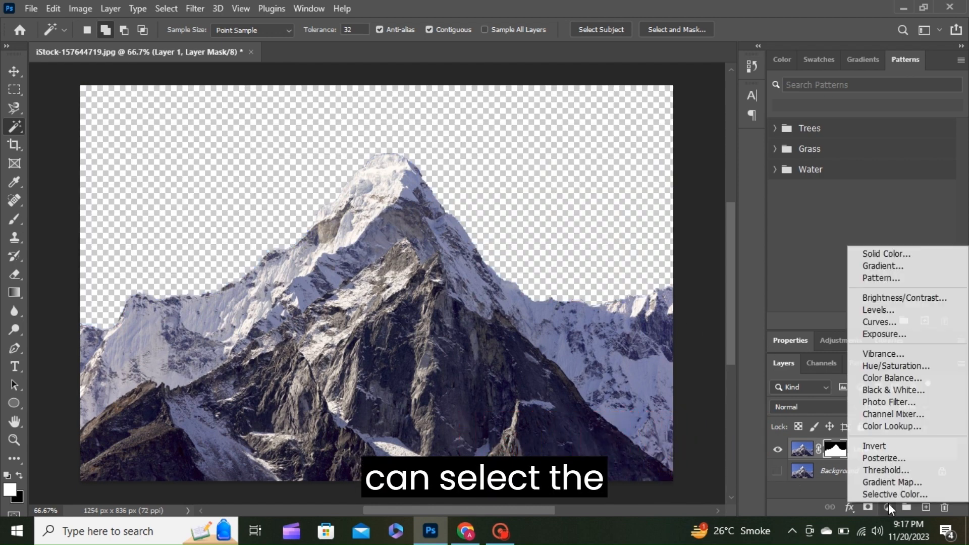
{"action": "left_click", "coordinate": [901, 265]}
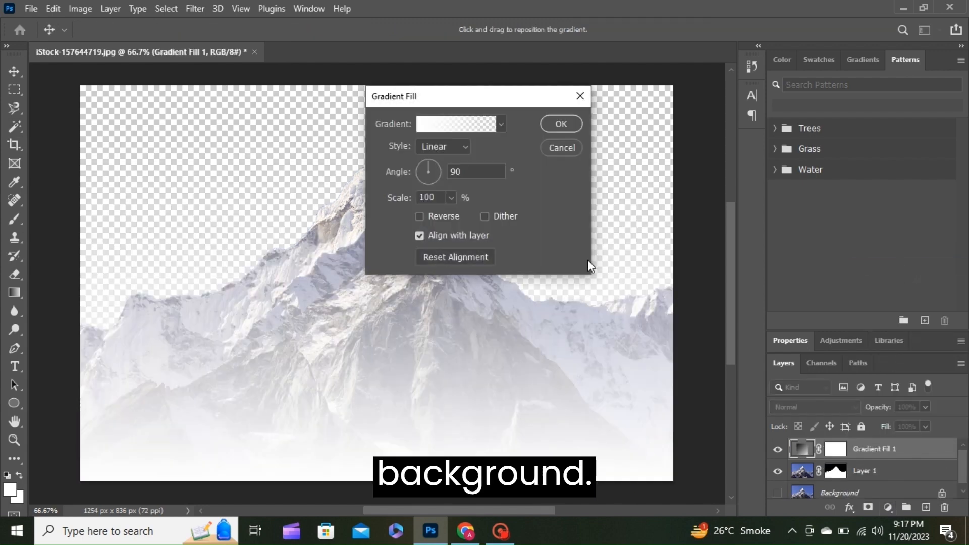
{"action": "left_click", "coordinate": [427, 121]}
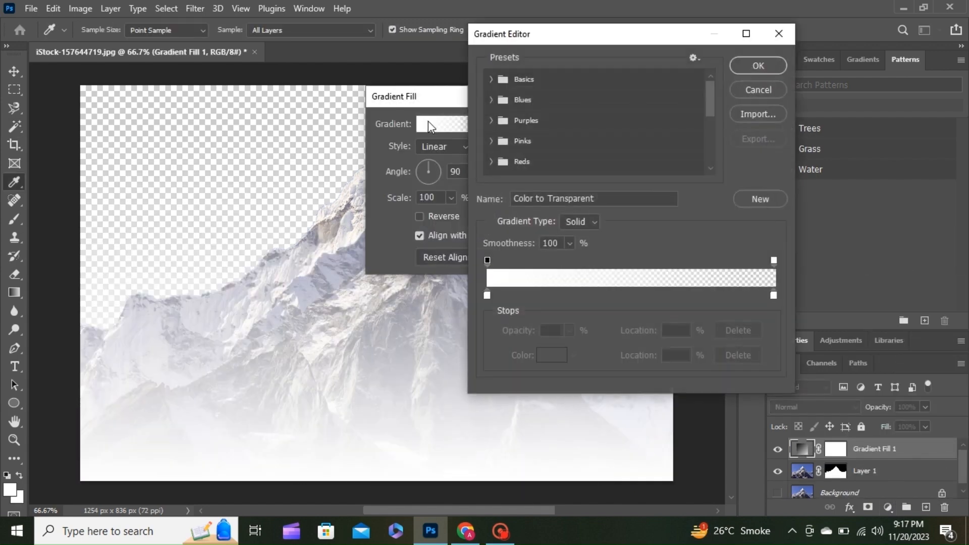
{"action": "left_click", "coordinate": [487, 295]}
{"action": "left_click", "coordinate": [551, 355]}
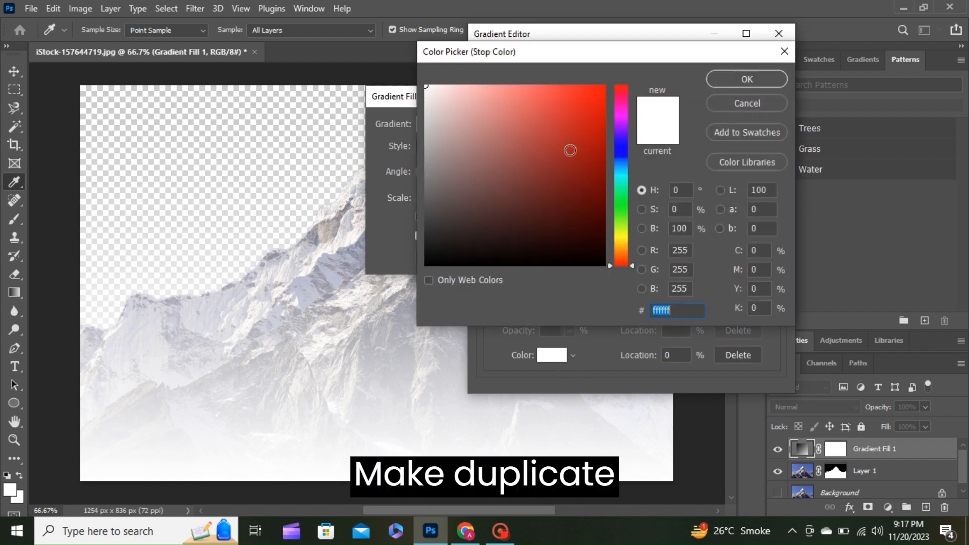
{"action": "left_click", "coordinate": [621, 151]}
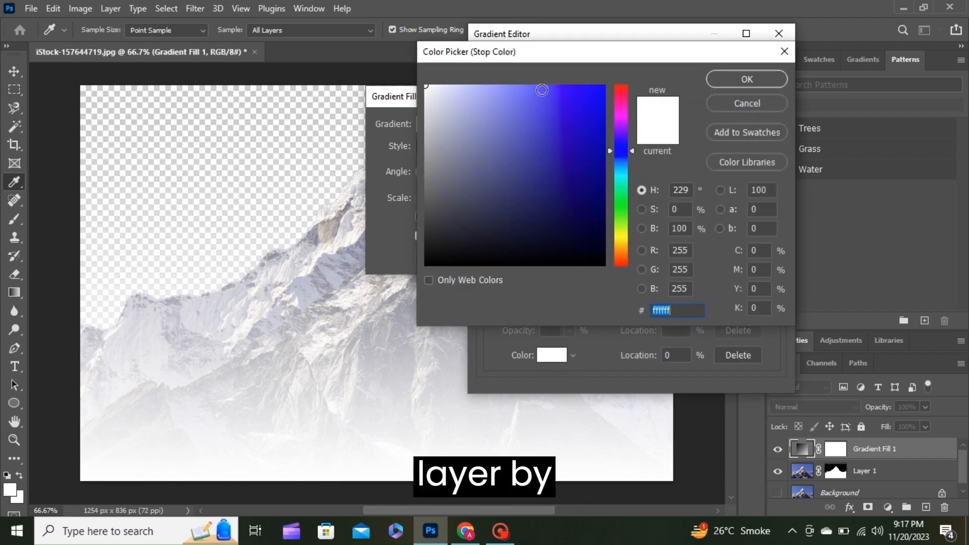
{"action": "left_click", "coordinate": [518, 89]}
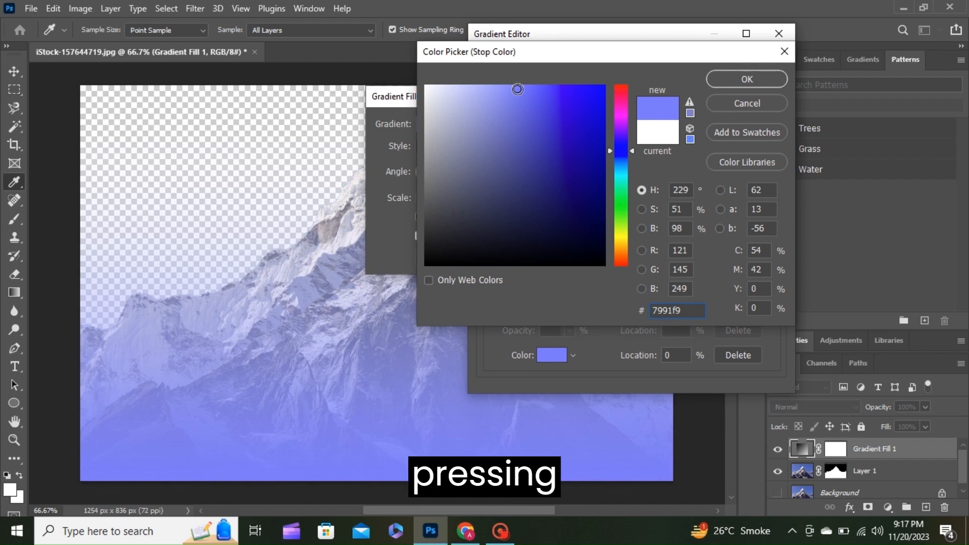
{"action": "left_click_drag", "start_coordinate": [517, 89], "coordinate": [516, 84]}
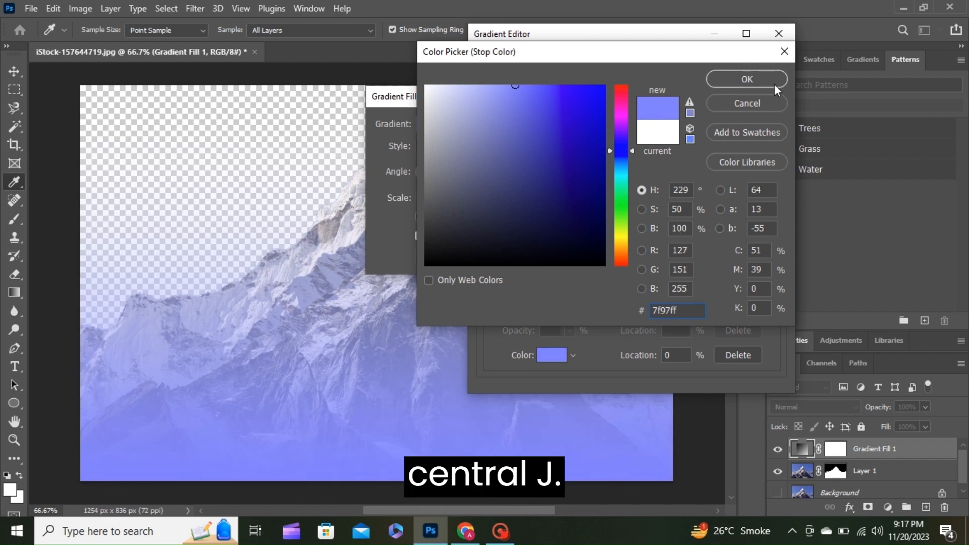
{"action": "left_click", "coordinate": [754, 80]}
- Set the gradient's ending color stop to blue 7197f8
{"action": "left_click", "coordinate": [775, 295]}
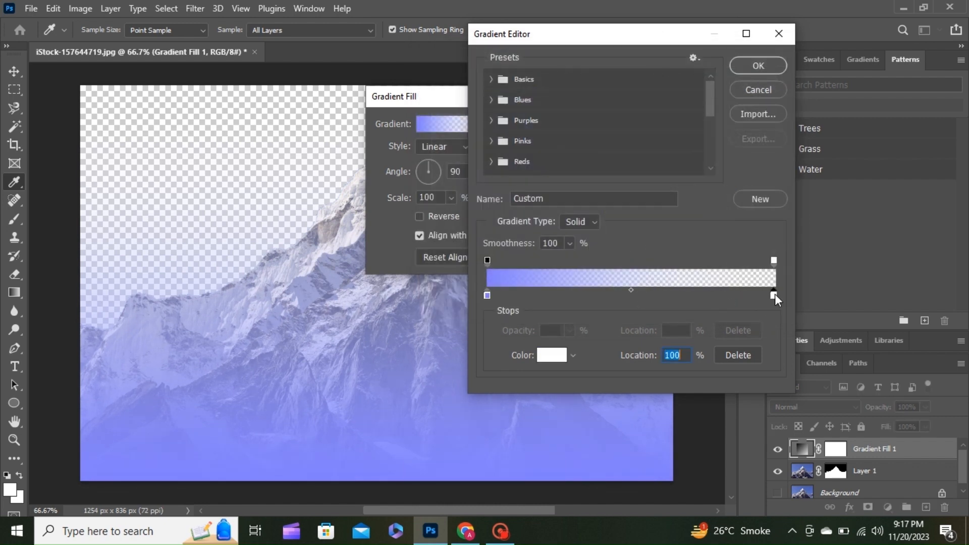
{"action": "left_click", "coordinate": [552, 356]}
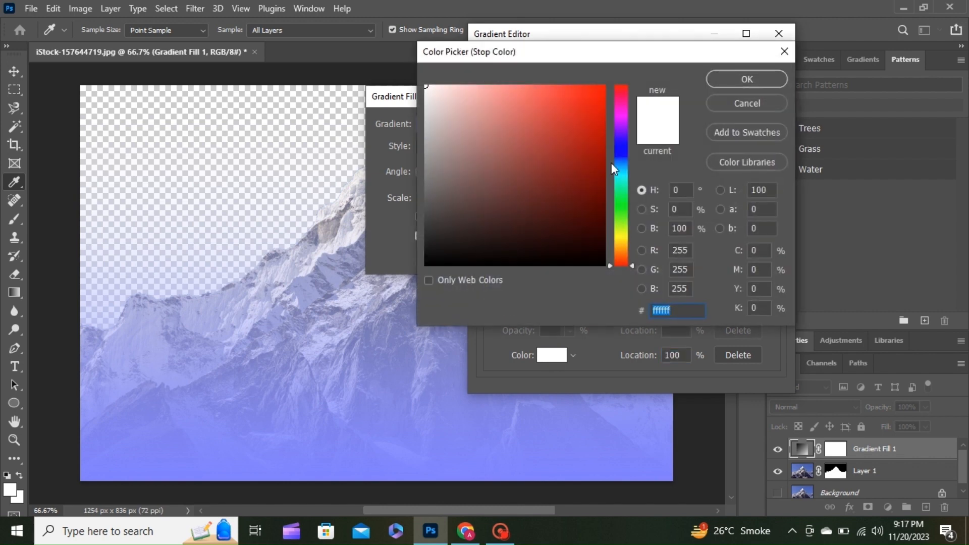
{"action": "left_click", "coordinate": [621, 153]}
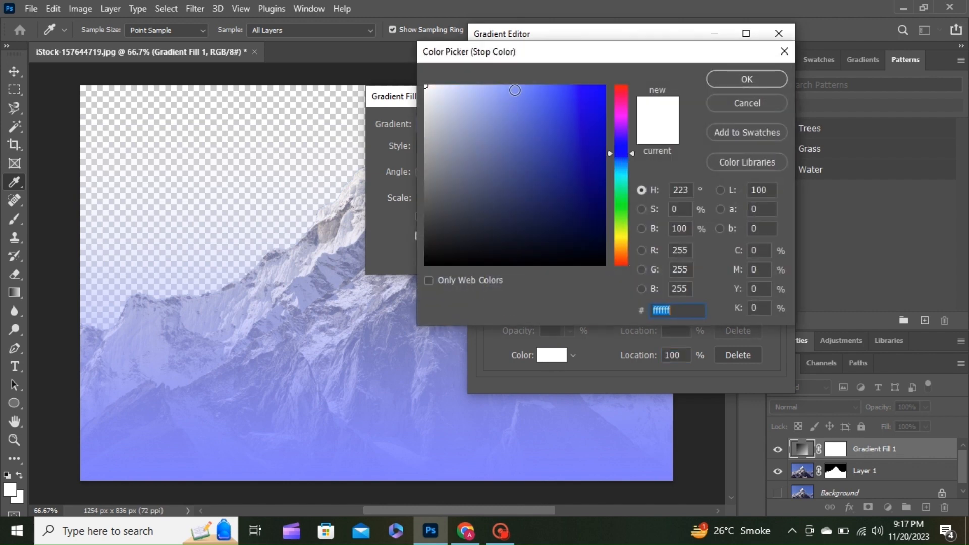
{"action": "left_click", "coordinate": [523, 90]}
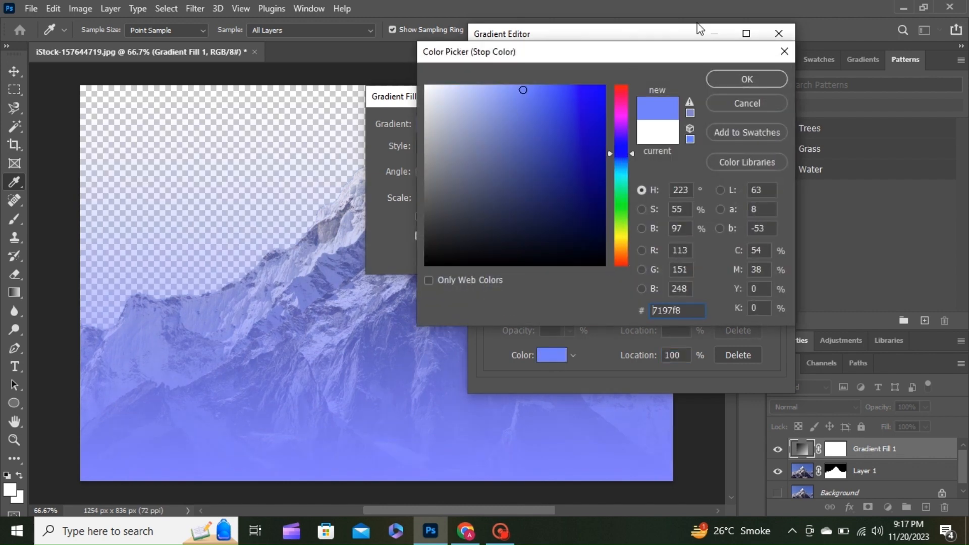
{"action": "left_click", "coordinate": [761, 74]}
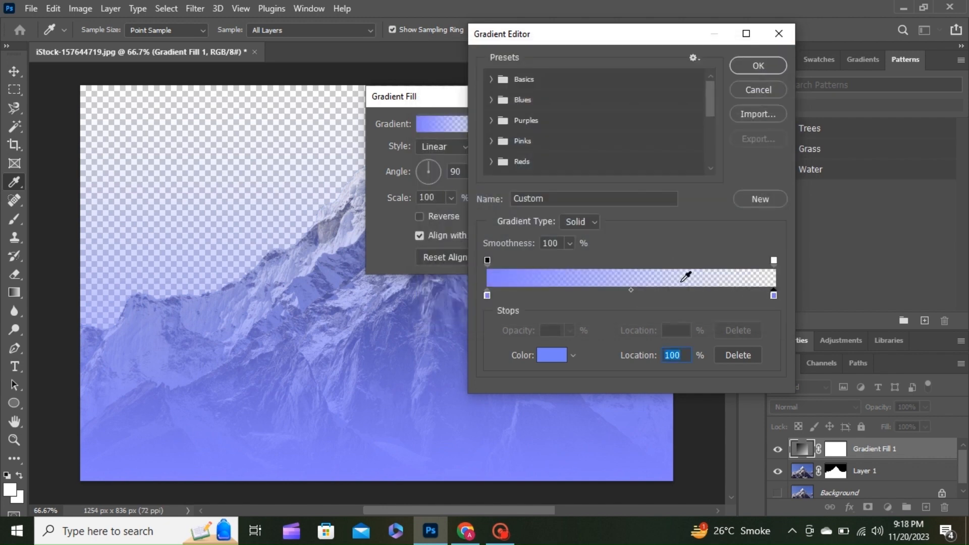
- Set the gradient's end opacity stop to 100%, apply the fill, and place the masked mountain layer above it
{"action": "left_click", "coordinate": [773, 260]}
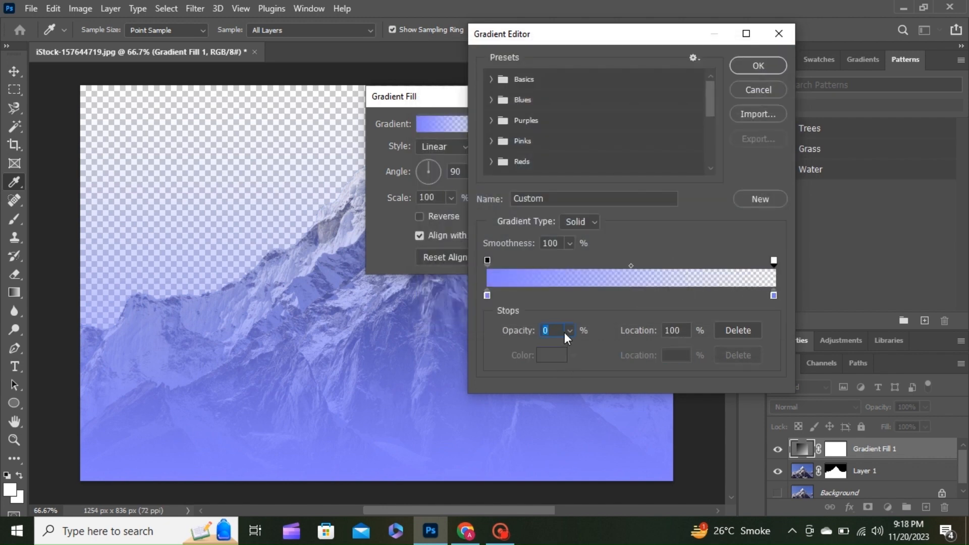
{"action": "type", "text": "100"}
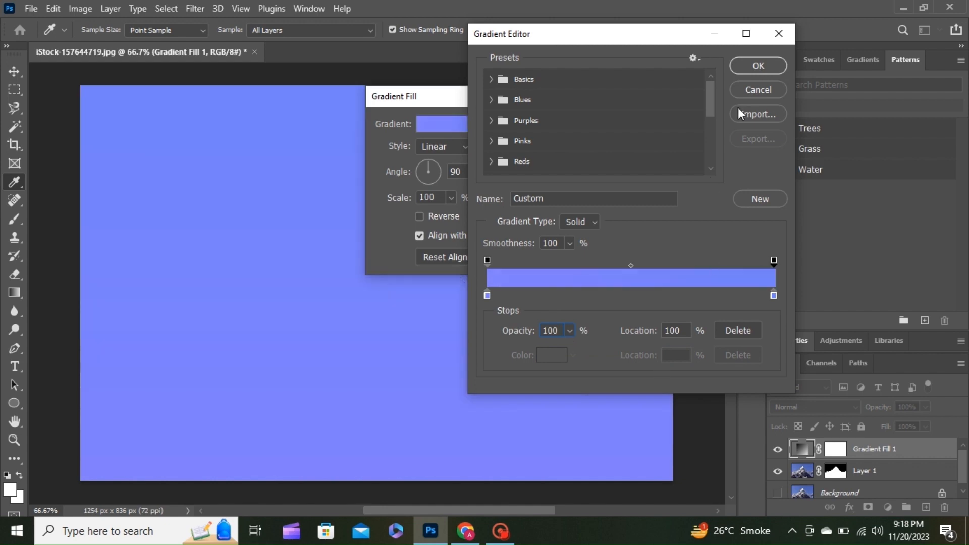
{"action": "left_click", "coordinate": [757, 65]}
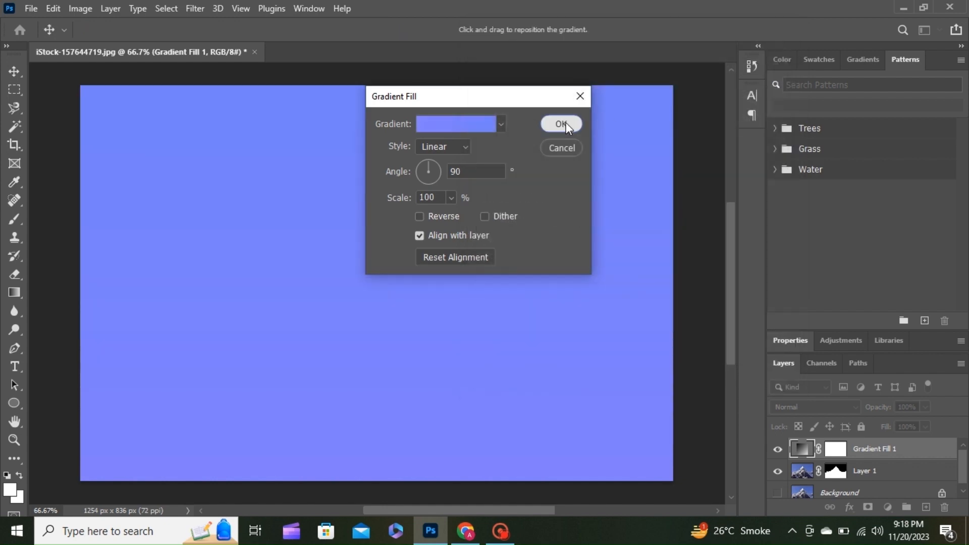
{"action": "left_click", "coordinate": [561, 123]}
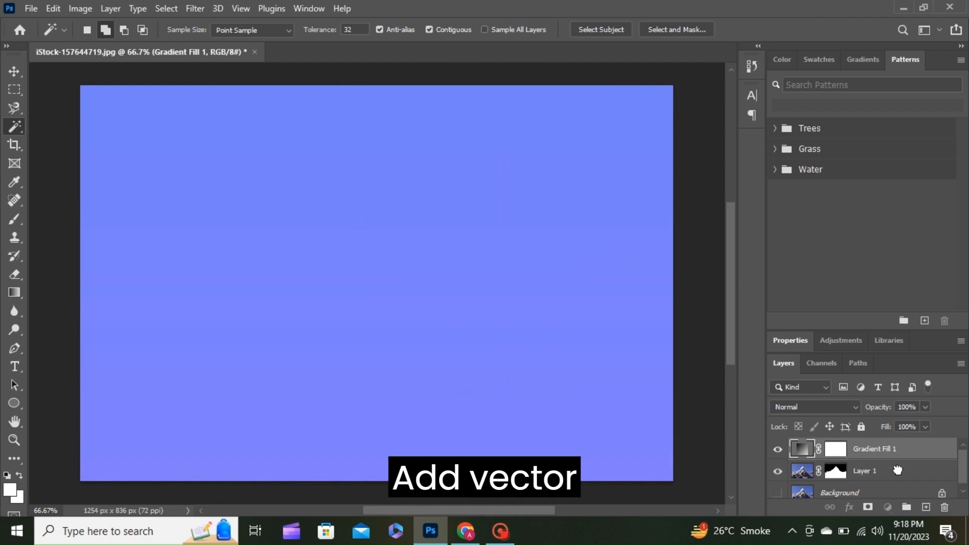
{"action": "left_click_drag", "start_coordinate": [897, 470], "coordinate": [899, 454]}
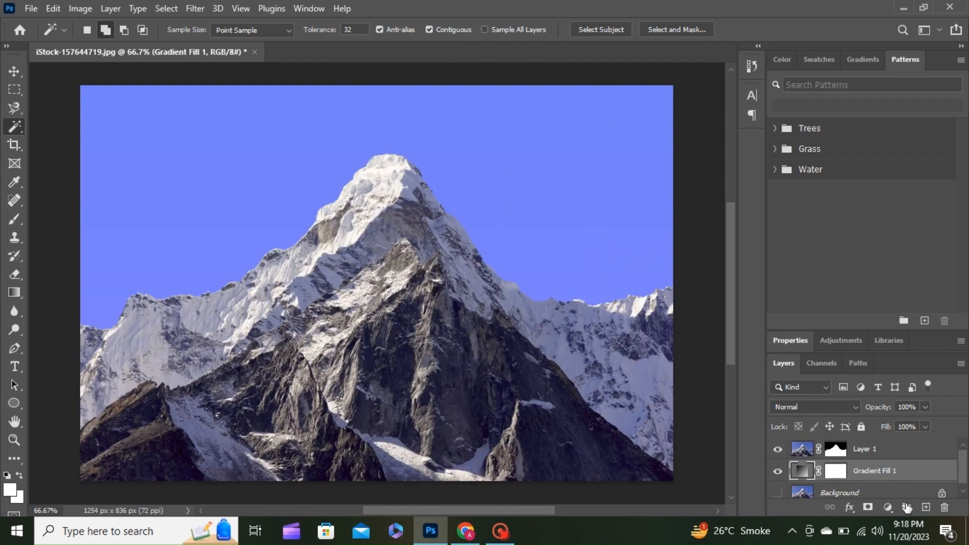
- Add a second gradient fill above the blue one, fading to transparent from light grey c0c0c8 sampled from the mountain's snow
{"action": "left_click", "coordinate": [888, 508]}
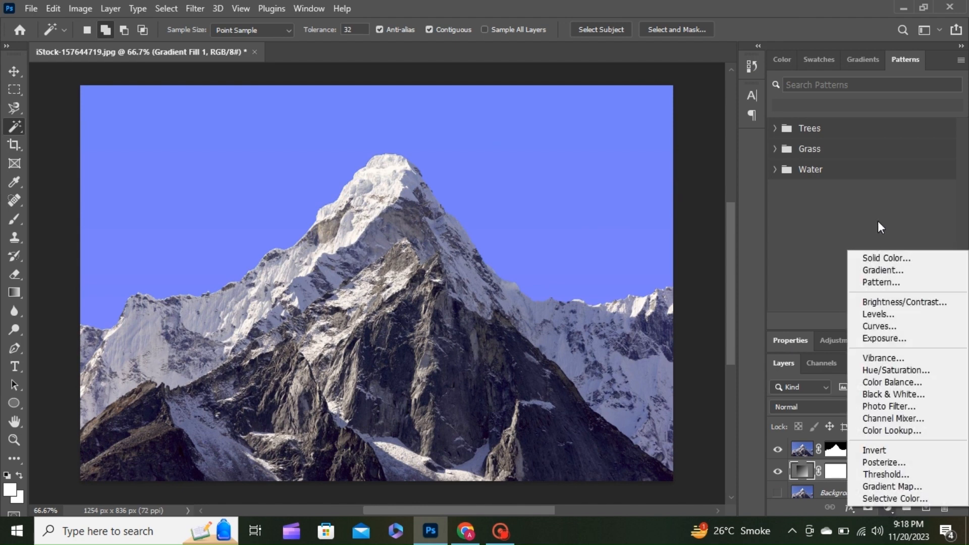
{"action": "left_click", "coordinate": [892, 269]}
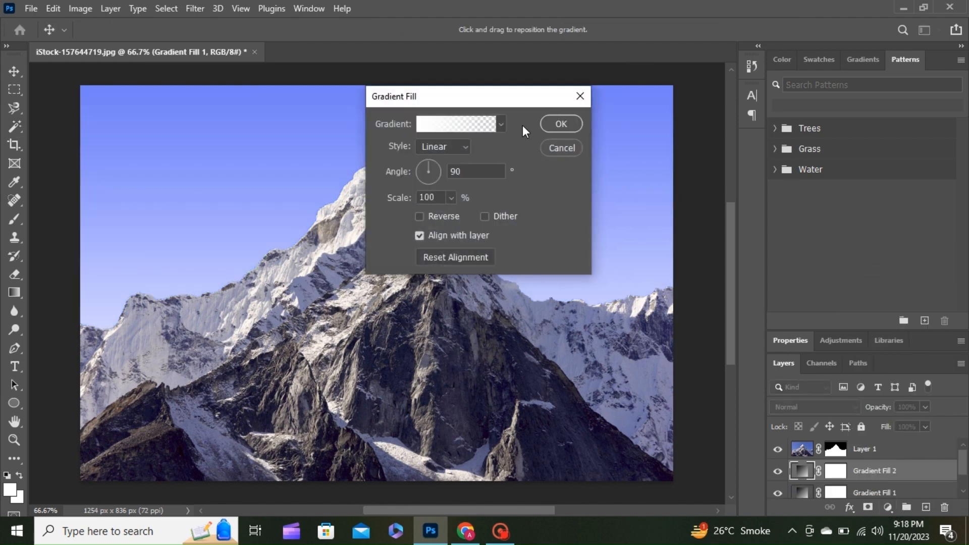
{"action": "left_click_drag", "start_coordinate": [508, 97], "coordinate": [679, 34]}
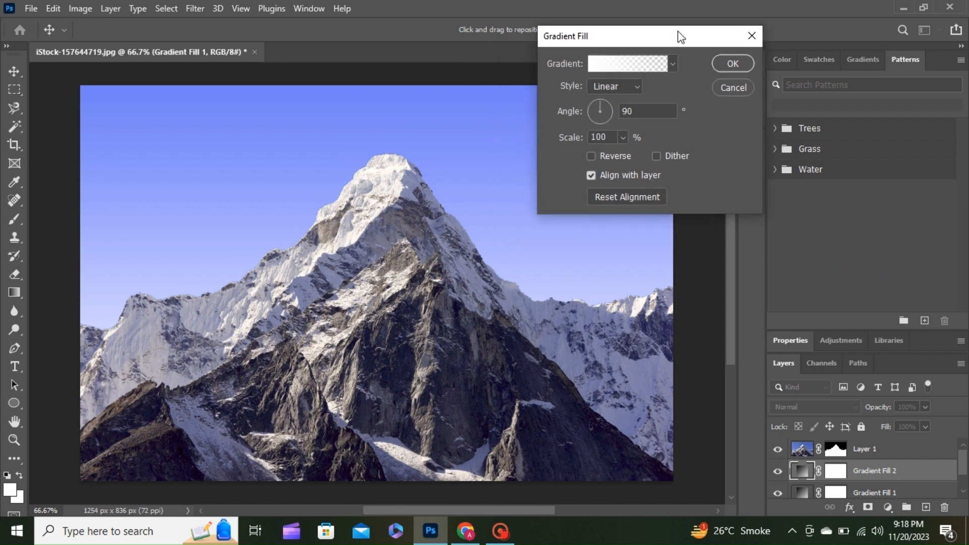
{"action": "left_click", "coordinate": [595, 65]}
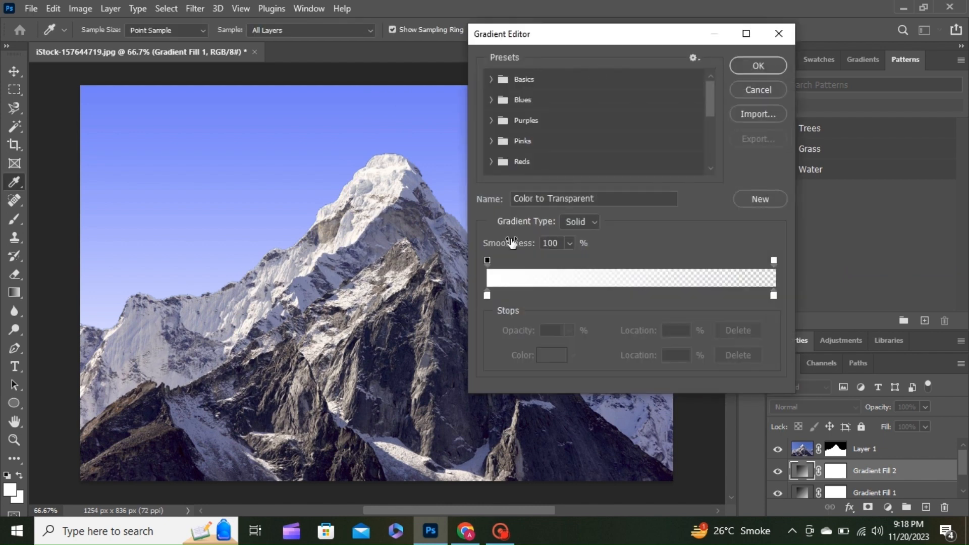
{"action": "left_click", "coordinate": [486, 296]}
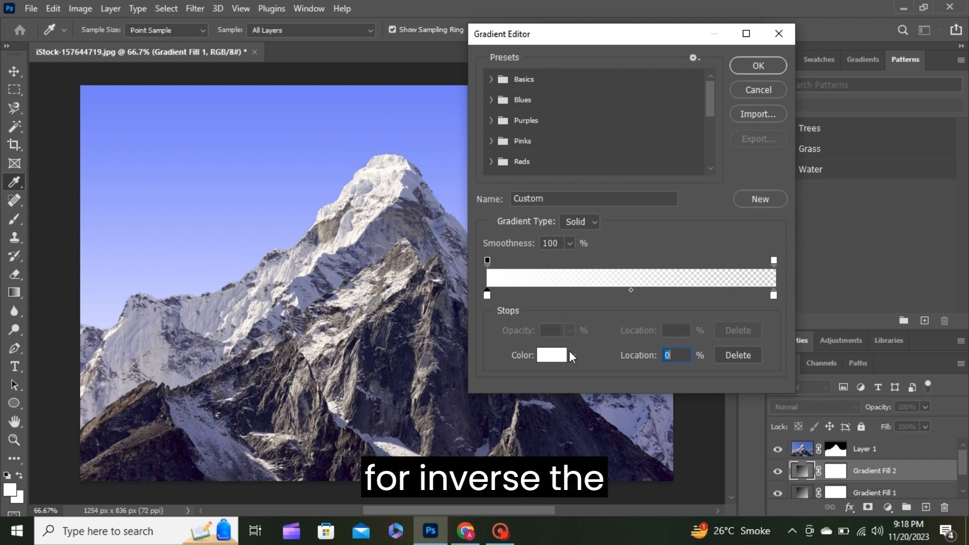
{"action": "left_click", "coordinate": [551, 354]}
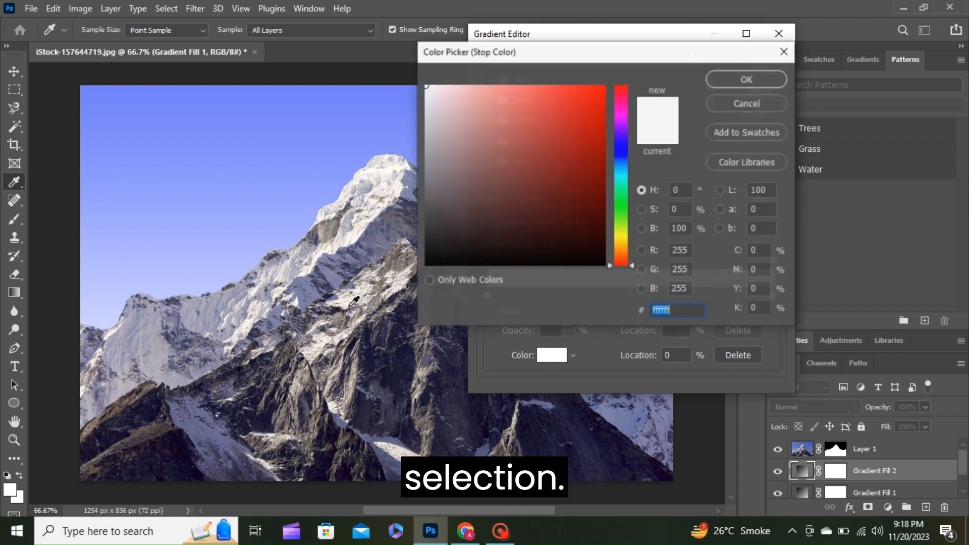
{"action": "left_click", "coordinate": [297, 264]}
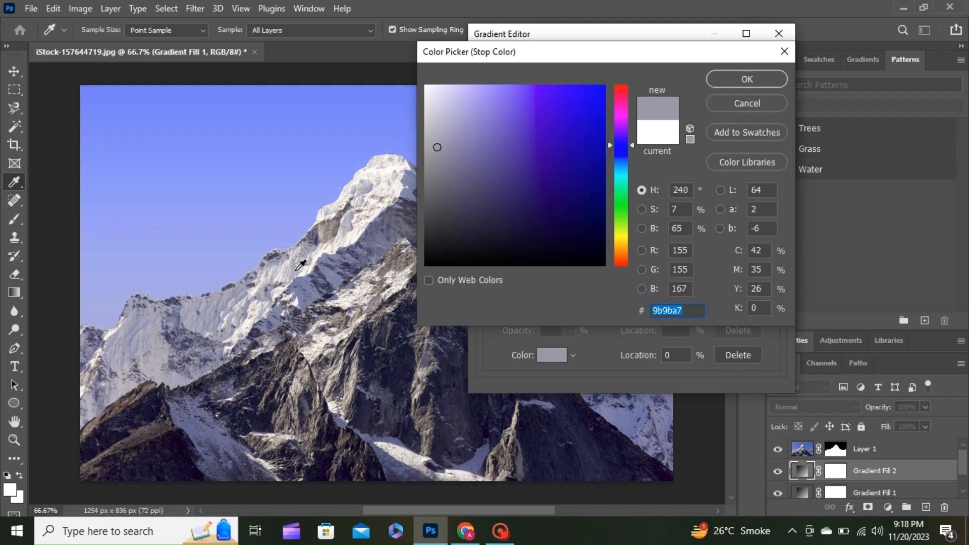
{"action": "left_click", "coordinate": [302, 266]}
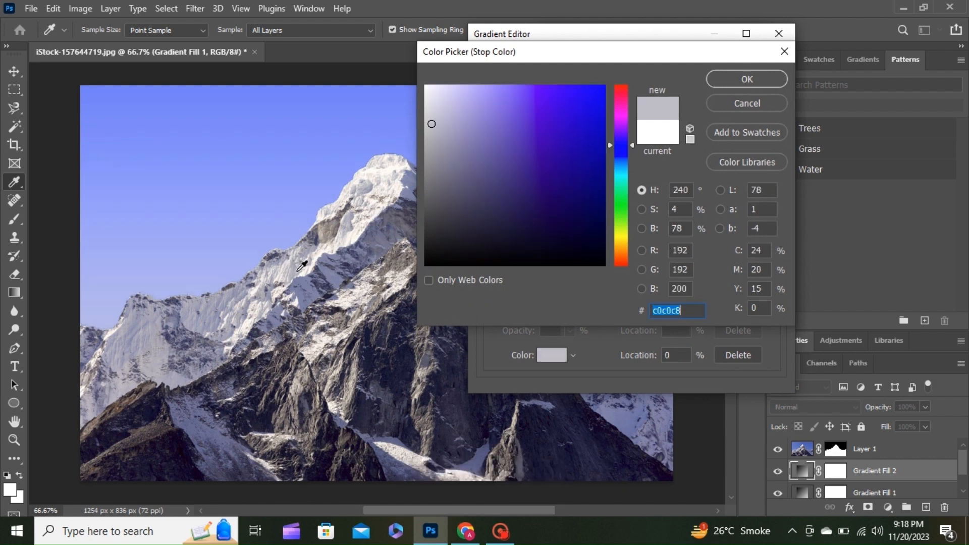
{"action": "left_click", "coordinate": [743, 78]}
{"action": "left_click", "coordinate": [756, 72]}
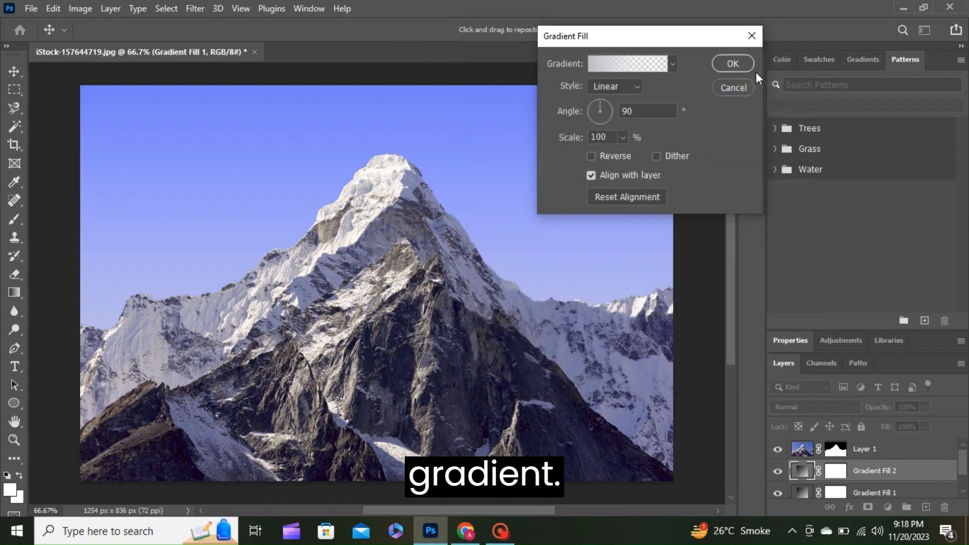
{"action": "left_click", "coordinate": [743, 65]}
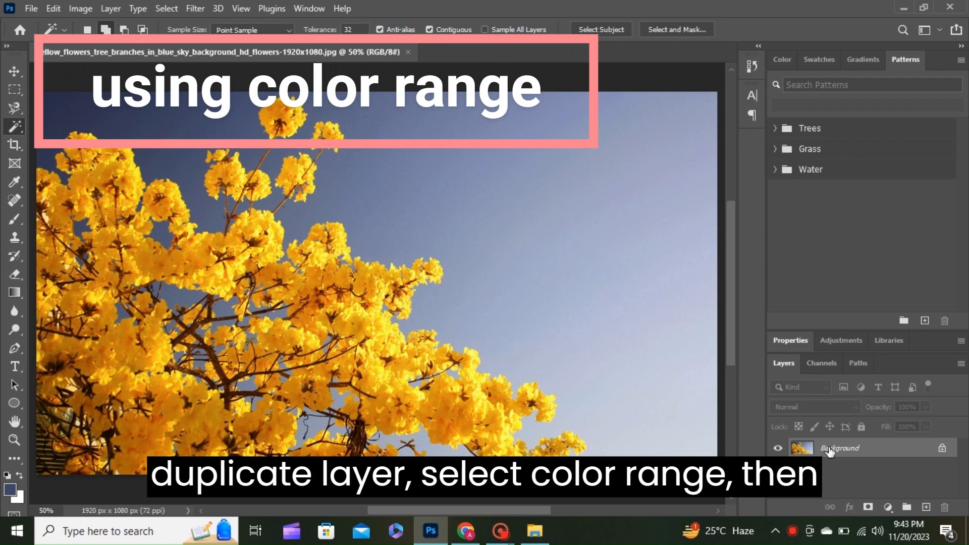
- Duplicate the Background layer of the yellow flower photo and sample the sky in Color Range, adding its paler area near the flowers
{"action": "key", "text": "ctrl+j"}
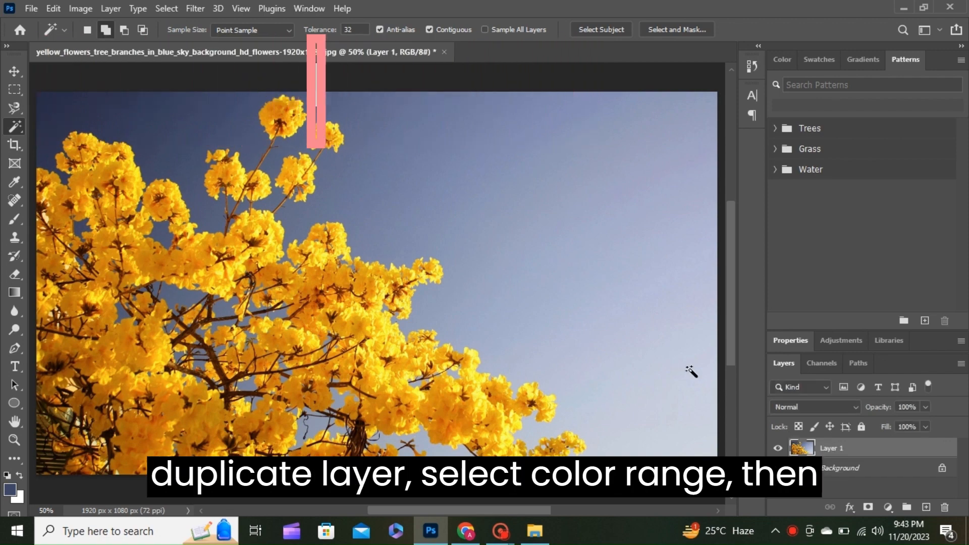
{"action": "left_click", "coordinate": [177, 9]}
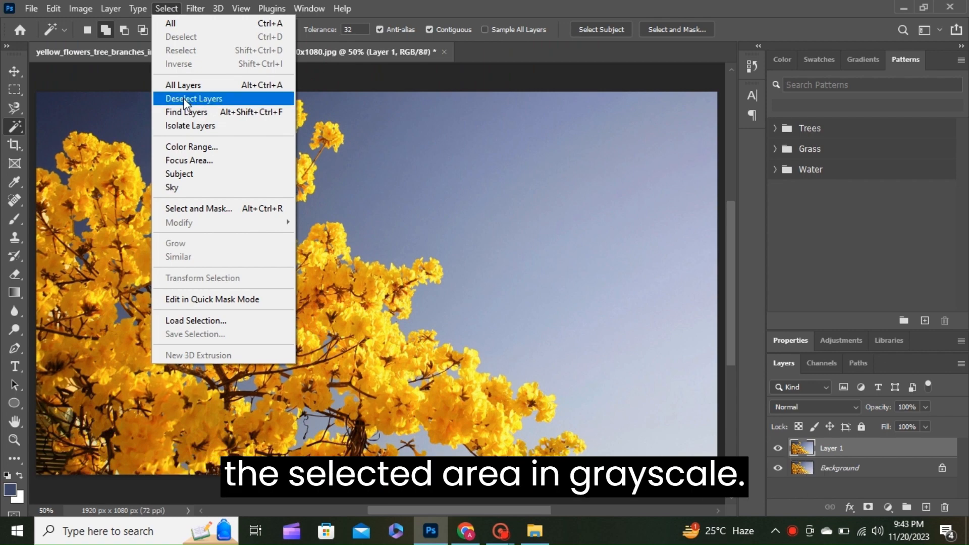
{"action": "left_click", "coordinate": [191, 147]}
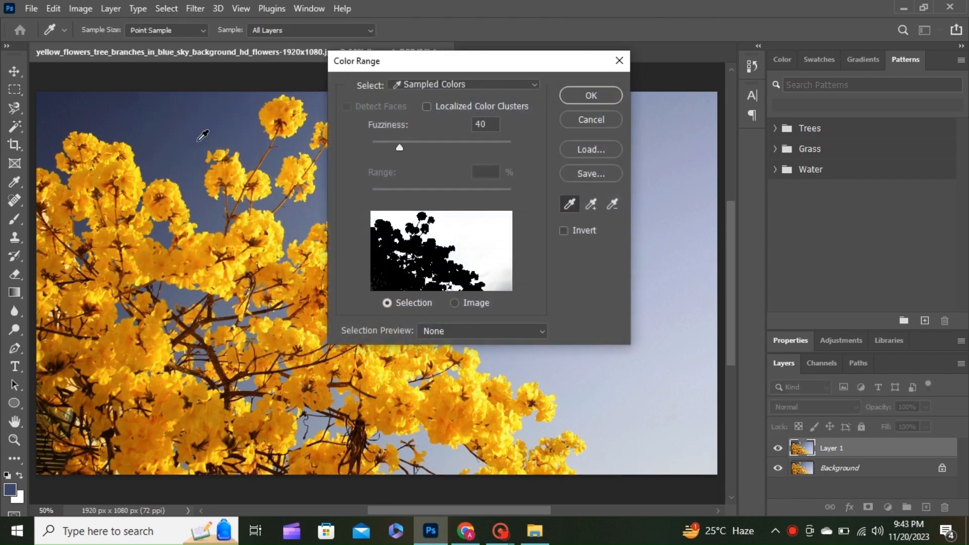
{"action": "left_click", "coordinate": [593, 203]}
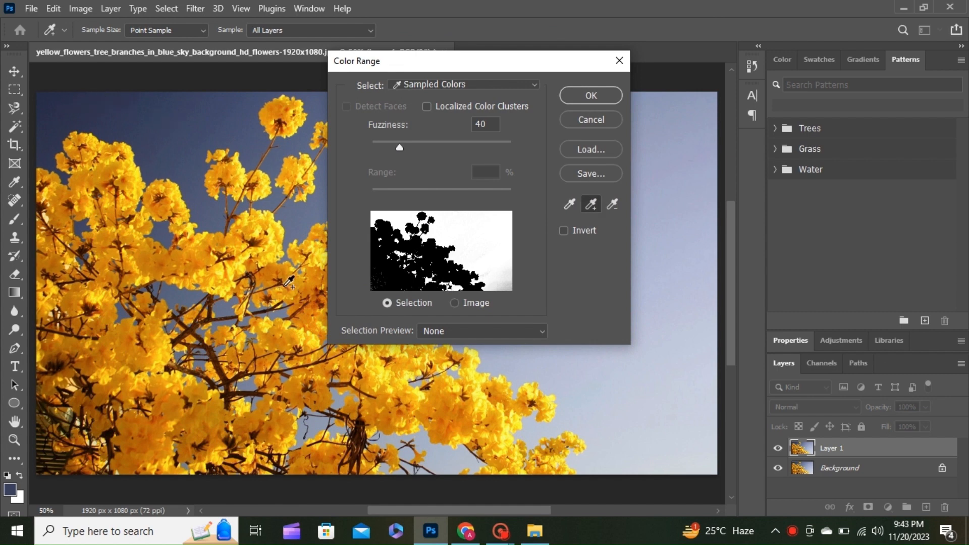
{"action": "left_click", "coordinate": [576, 394]}
- Check the Color Range selection in a Grayscale preview, return the preview to None, and apply the sky selection
{"action": "left_click", "coordinate": [508, 332]}
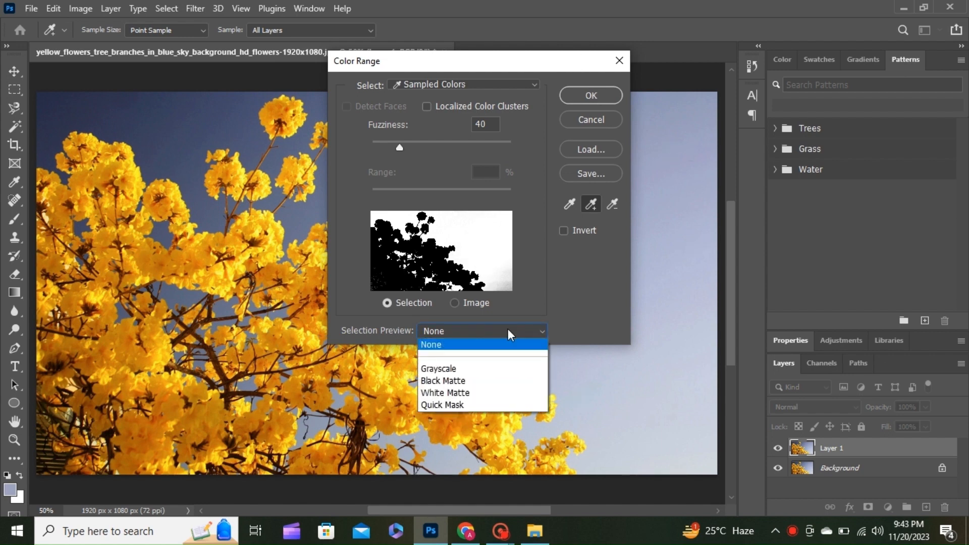
{"action": "left_click", "coordinate": [492, 371]}
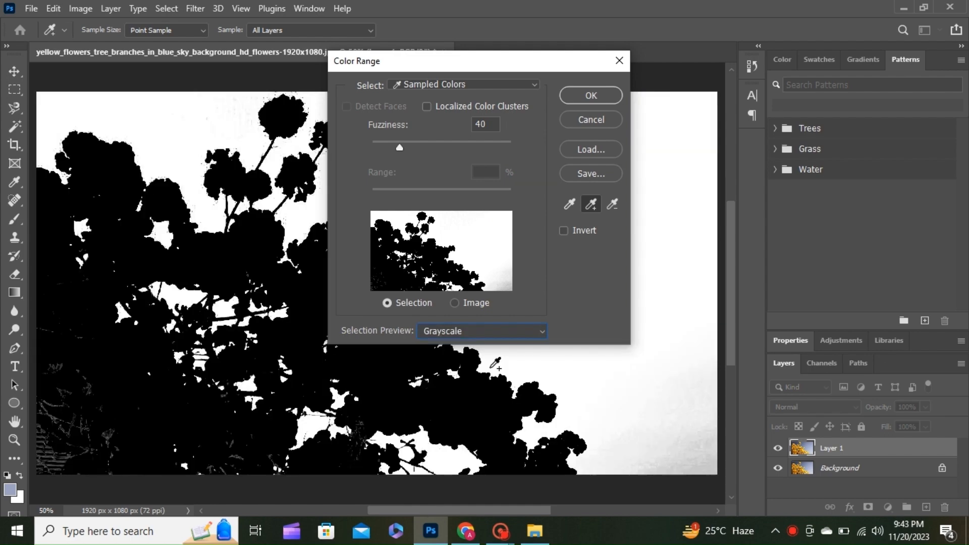
{"action": "left_click", "coordinate": [478, 331]}
{"action": "left_click", "coordinate": [471, 343]}
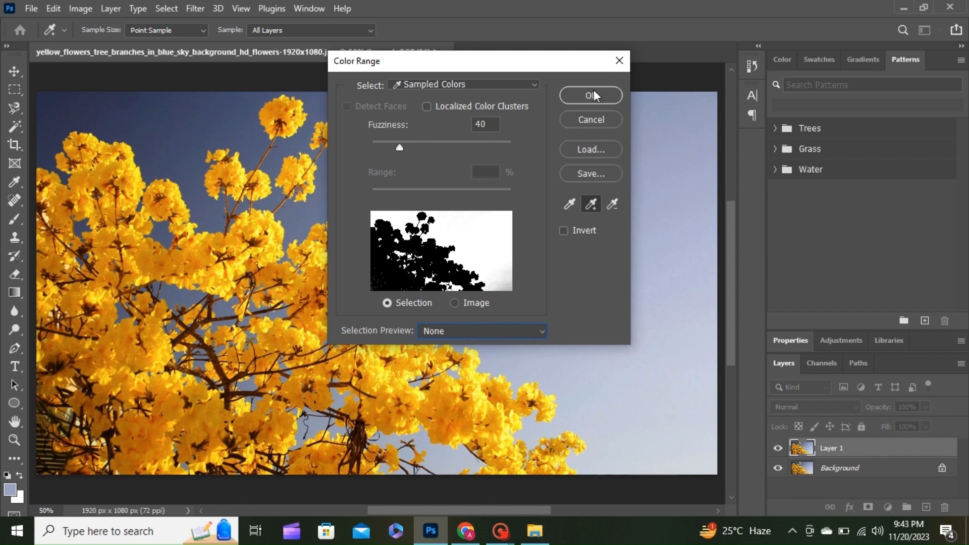
{"action": "left_click", "coordinate": [594, 95]}
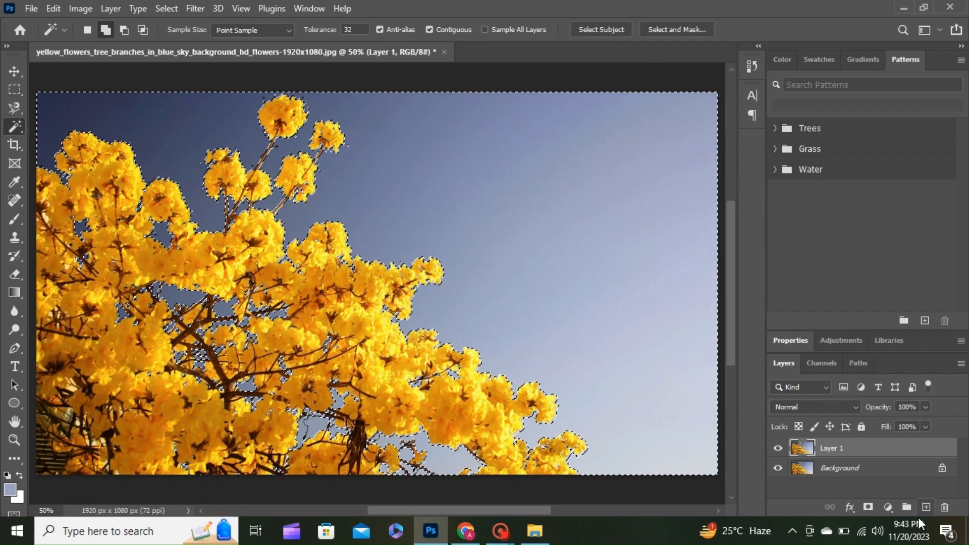
- Add a layer mask from the selection to Layer 1, invert it to keep the flowers, and hide the Background layer
{"action": "left_click", "coordinate": [868, 508]}
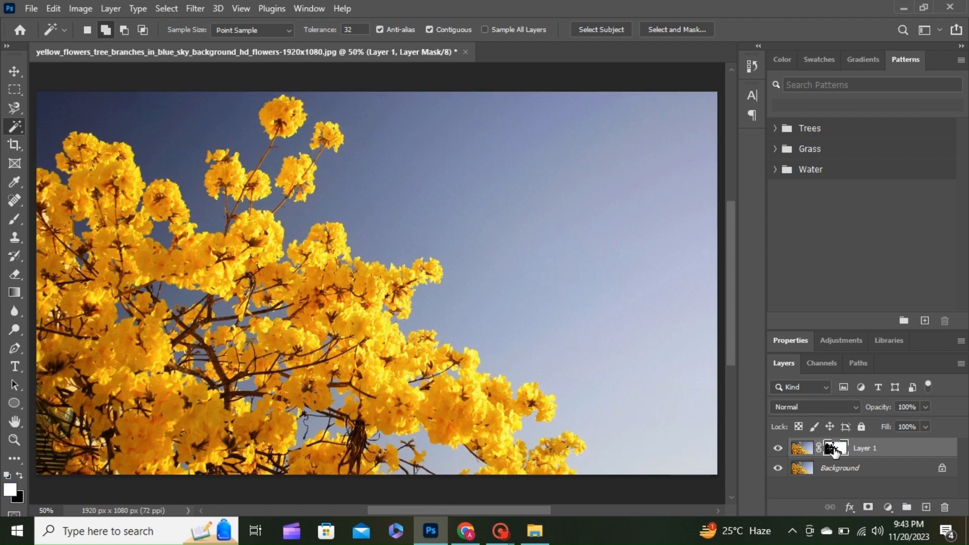
{"action": "left_click", "coordinate": [778, 468]}
{"action": "left_click", "coordinate": [778, 469]}
{"action": "key", "text": "ctrl+i"}
{"action": "left_click", "coordinate": [777, 469]}
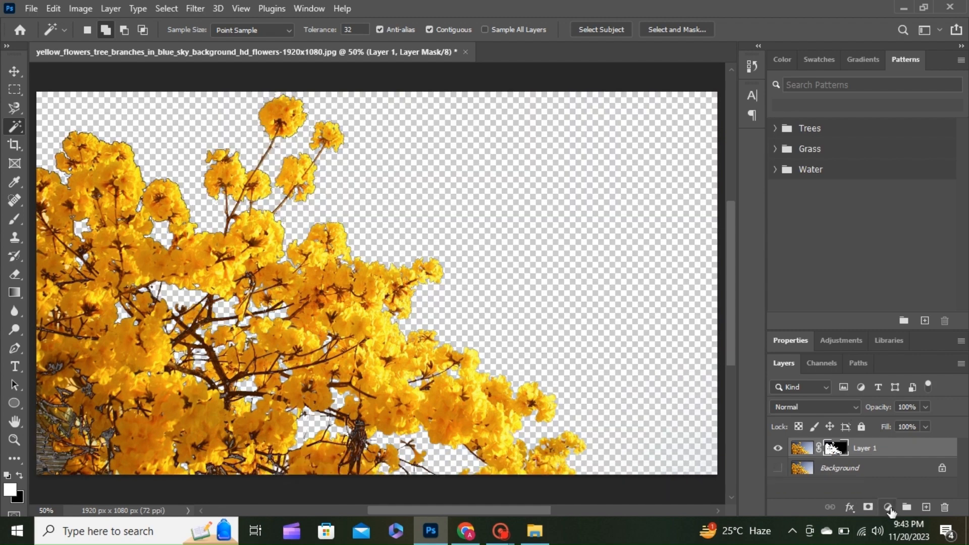
- Add a Gradient fill layer and set the gradient's starting color stop to light blue a3bcff
{"action": "left_click", "coordinate": [888, 507]}
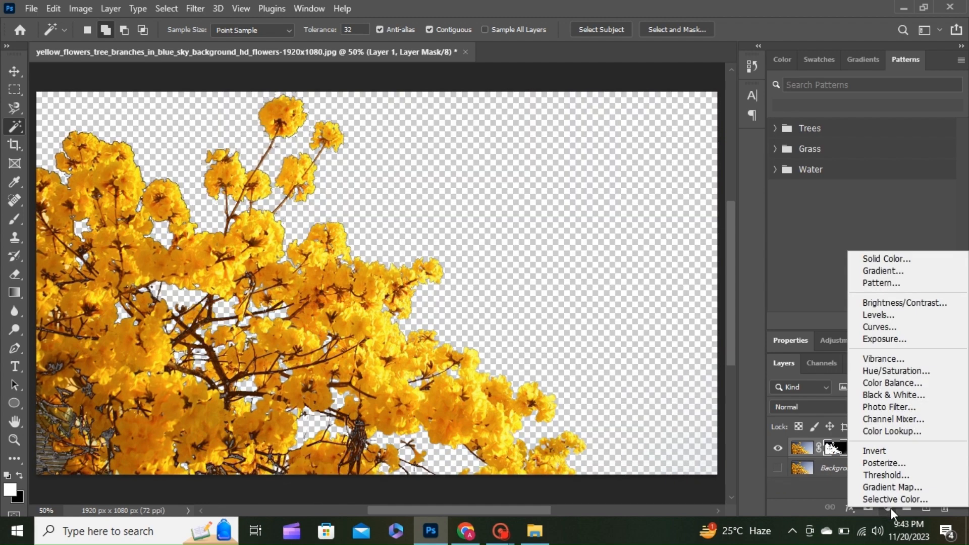
{"action": "left_click", "coordinate": [891, 270]}
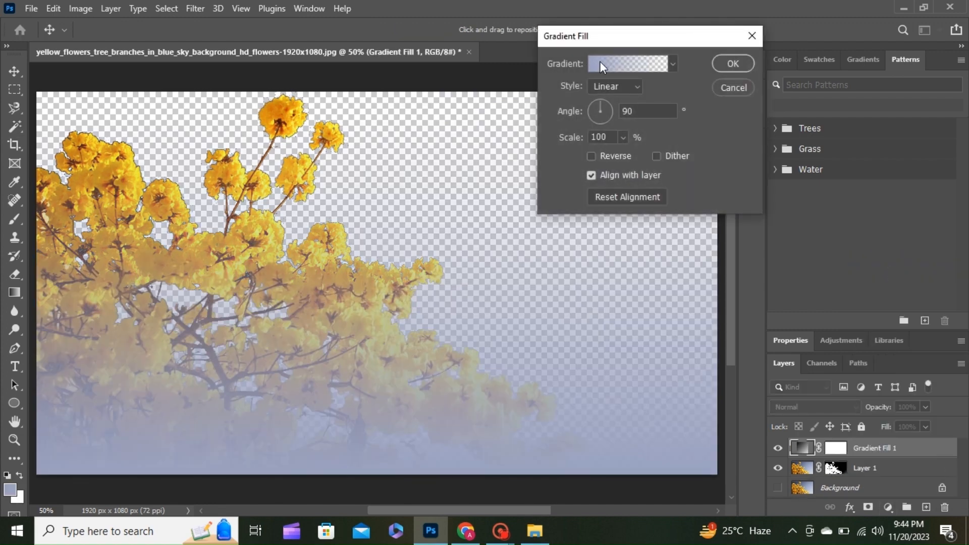
{"action": "left_click", "coordinate": [600, 64]}
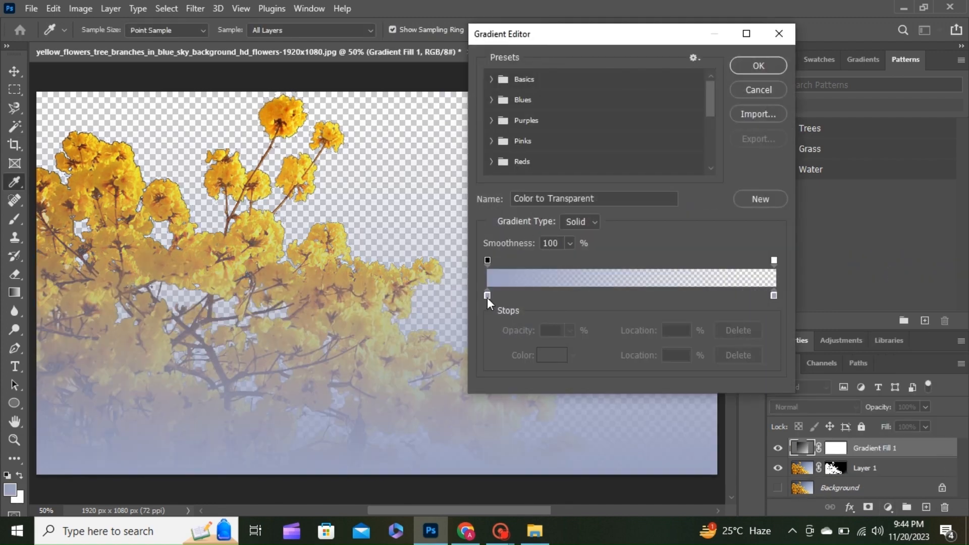
{"action": "left_click", "coordinate": [487, 296]}
{"action": "left_click", "coordinate": [552, 356]}
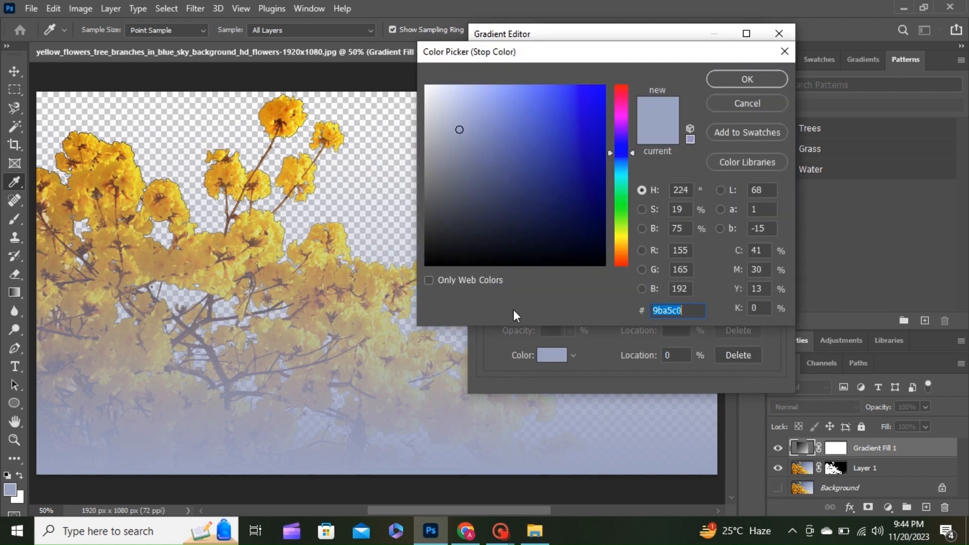
{"action": "left_click", "coordinate": [496, 93]}
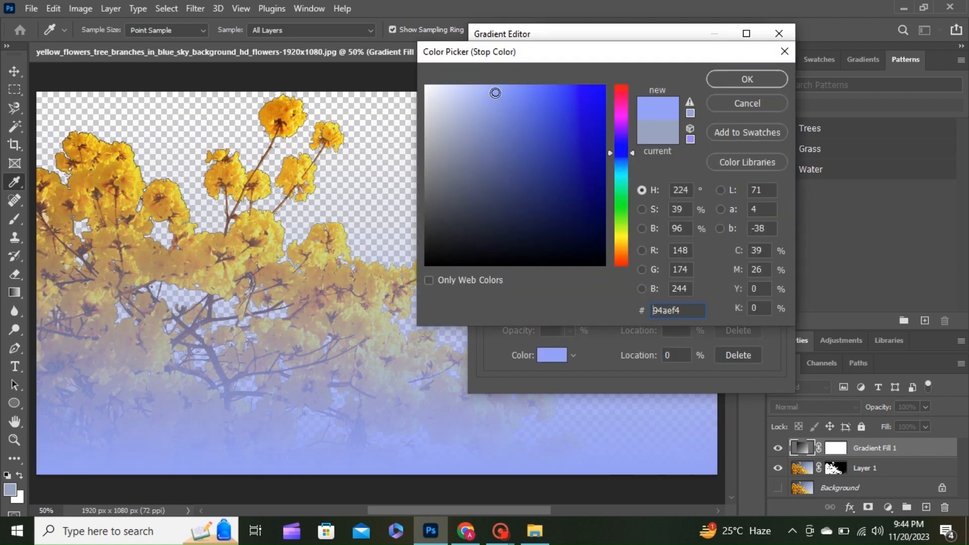
{"action": "left_click_drag", "start_coordinate": [495, 92], "coordinate": [490, 87]}
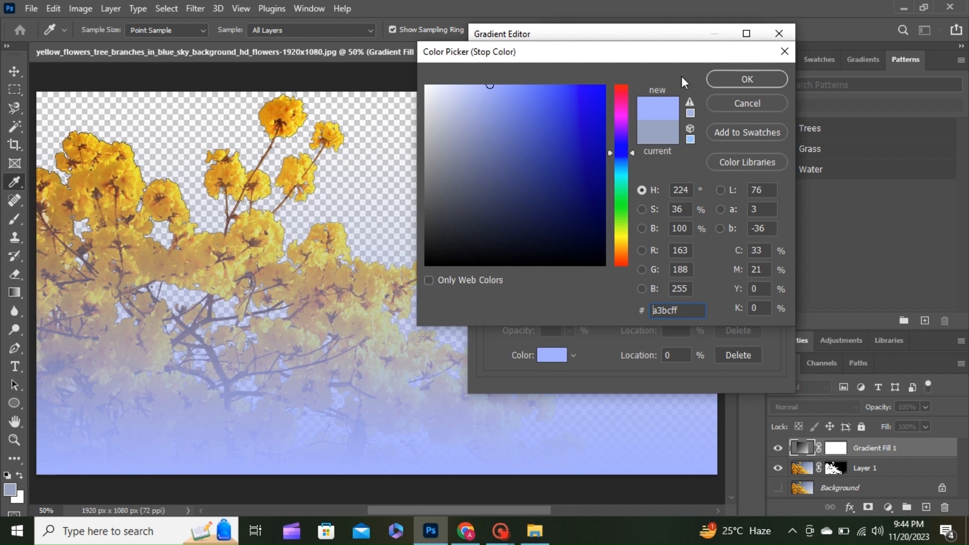
{"action": "left_click", "coordinate": [756, 79]}
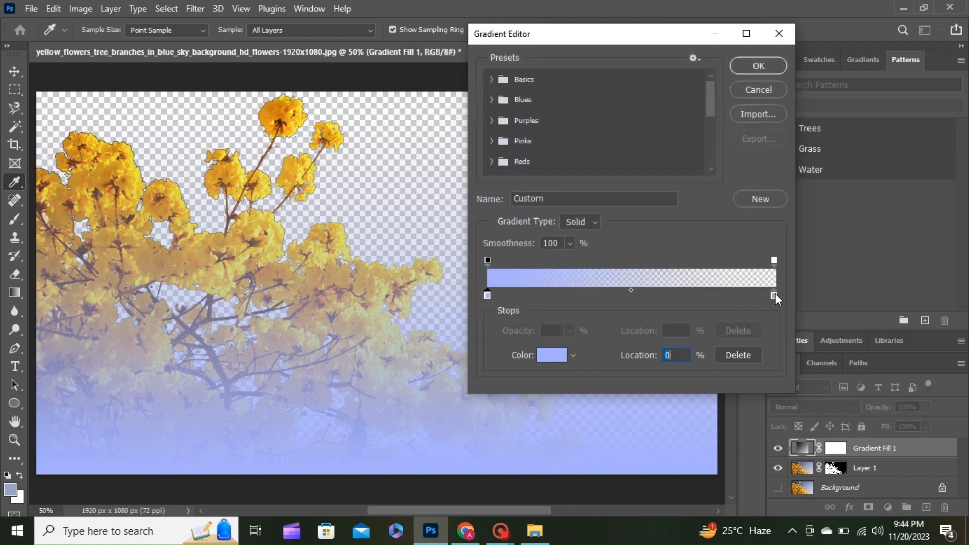
- Set the gradient's ending color stop to saturated blue 4577fe
{"action": "left_click", "coordinate": [774, 295]}
{"action": "left_click", "coordinate": [553, 356]}
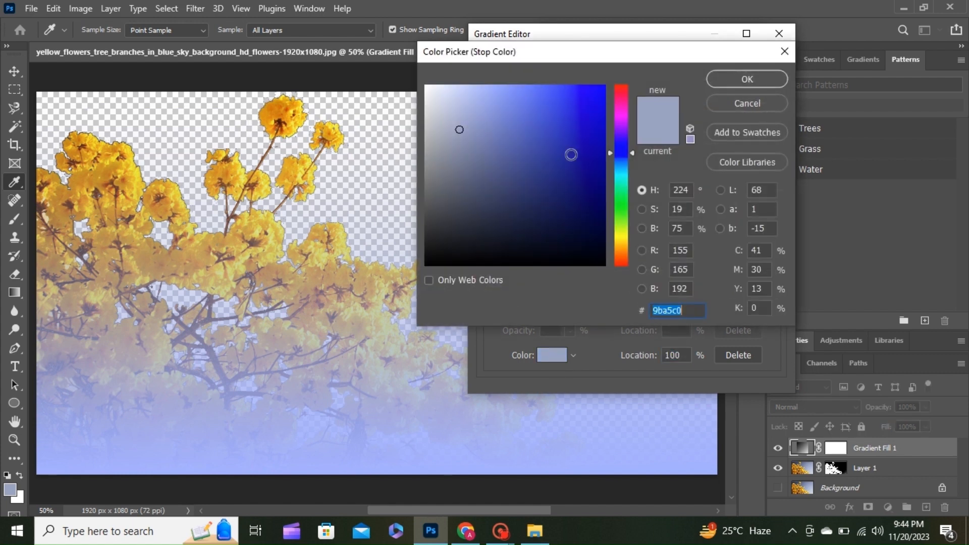
{"action": "mouse_move", "coordinate": [550, 97]}
{"action": "left_mouse_down"}
{"action": "mouse_move", "coordinate": [523, 85]}
{"action": "mouse_move", "coordinate": [557, 86]}
{"action": "left_mouse_up"}
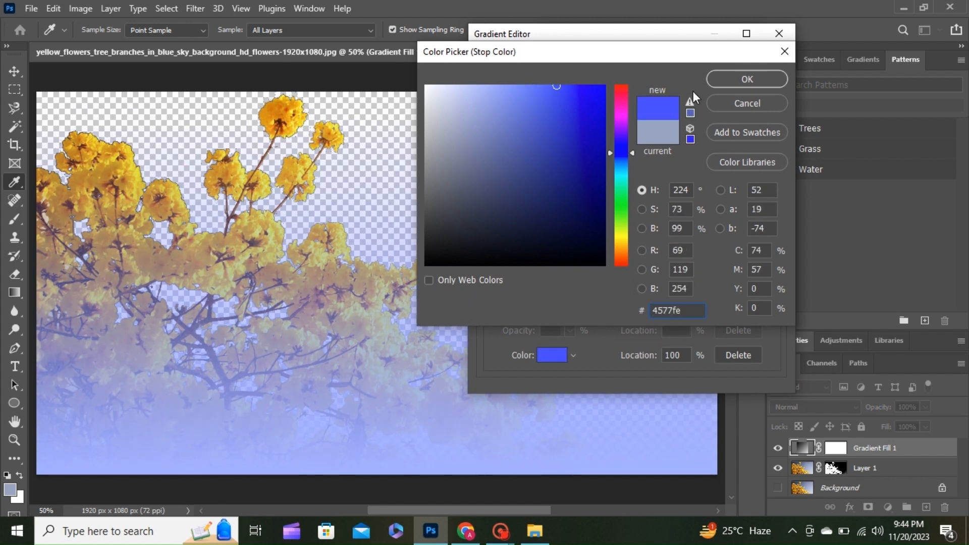
{"action": "left_click", "coordinate": [743, 75]}
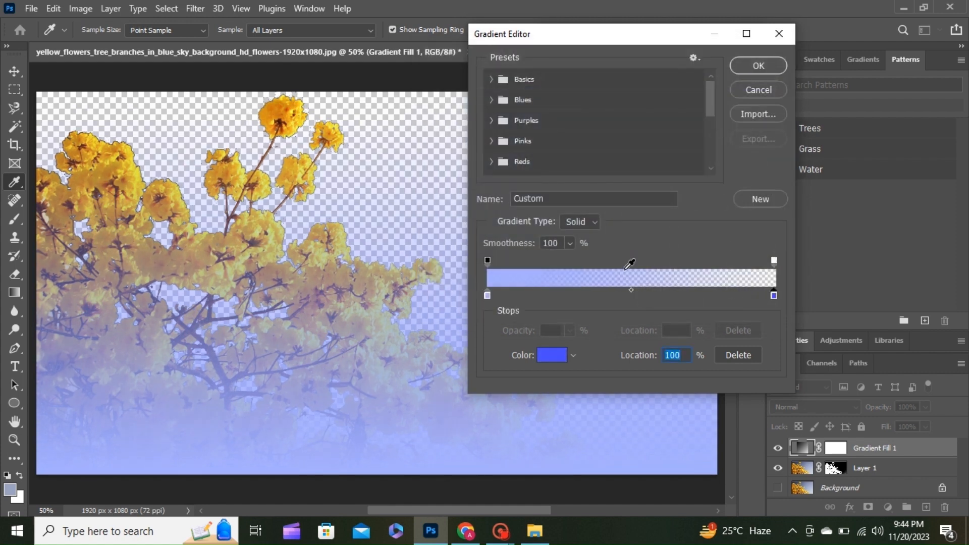
- Set the gradient's end opacity stop to 100%, apply the fill, and place the gradient layer beneath the masked flower layer
{"action": "left_click", "coordinate": [775, 260]}
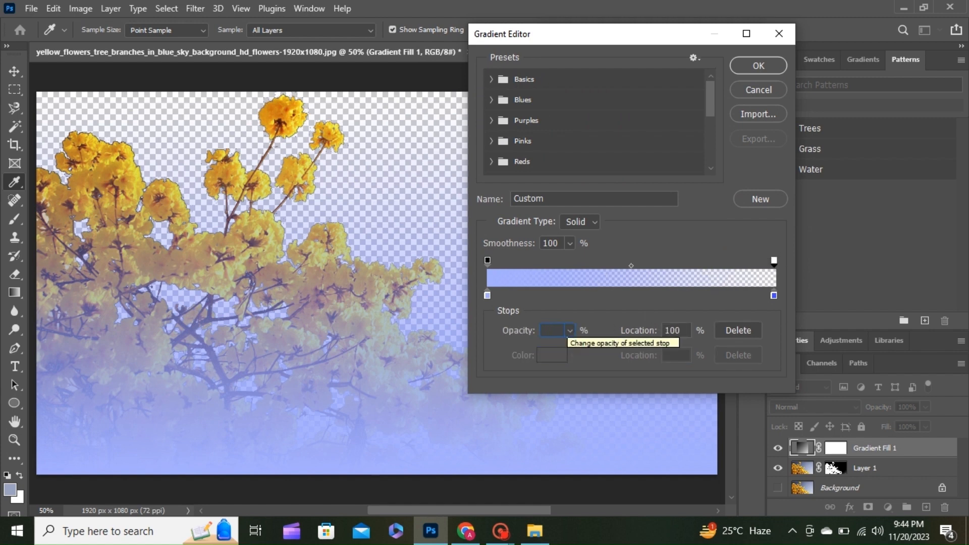
{"action": "type", "text": "100"}
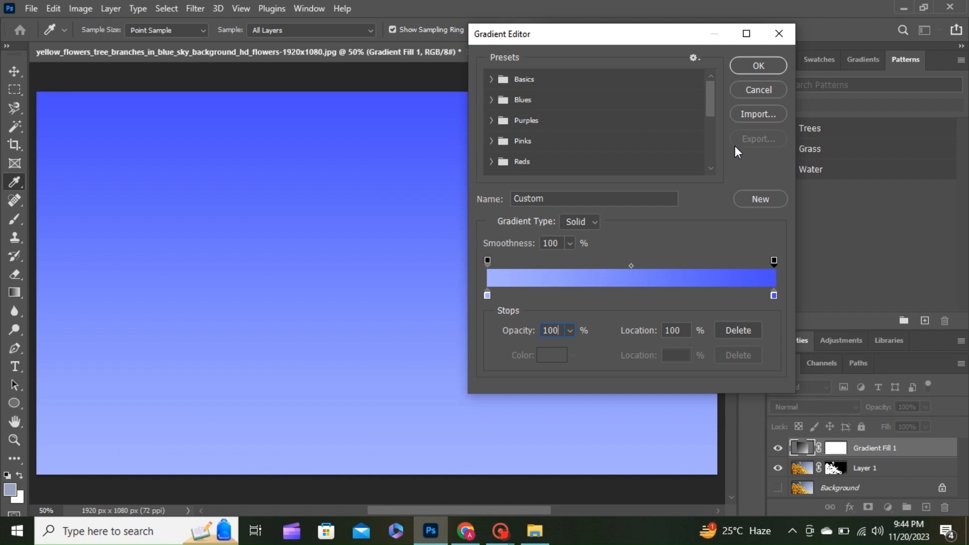
{"action": "left_click", "coordinate": [768, 66]}
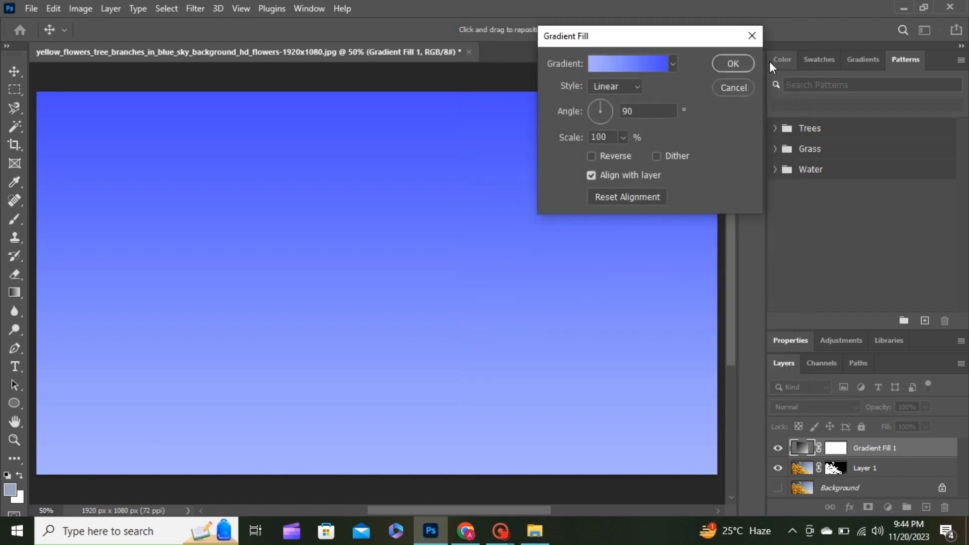
{"action": "left_click", "coordinate": [737, 64]}
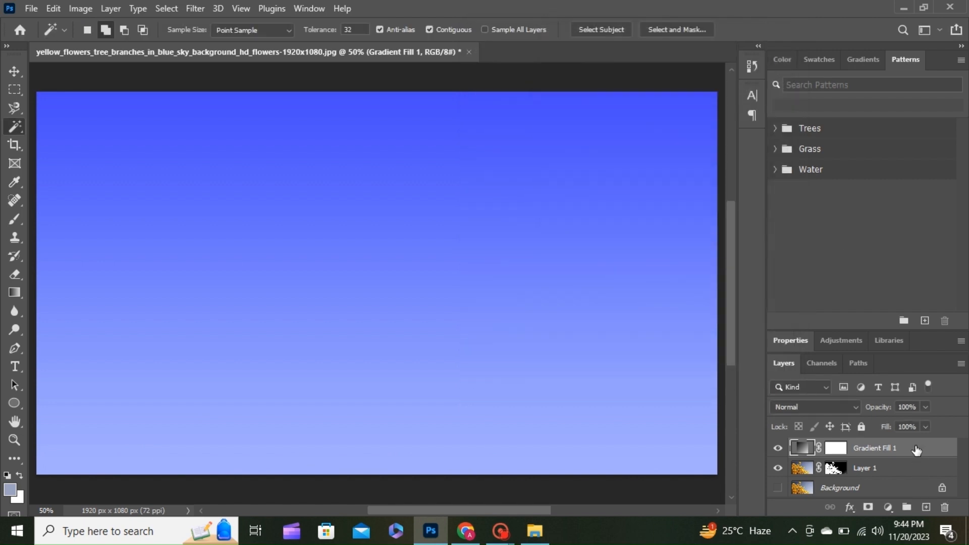
{"action": "left_click_drag", "start_coordinate": [917, 448], "coordinate": [919, 476]}
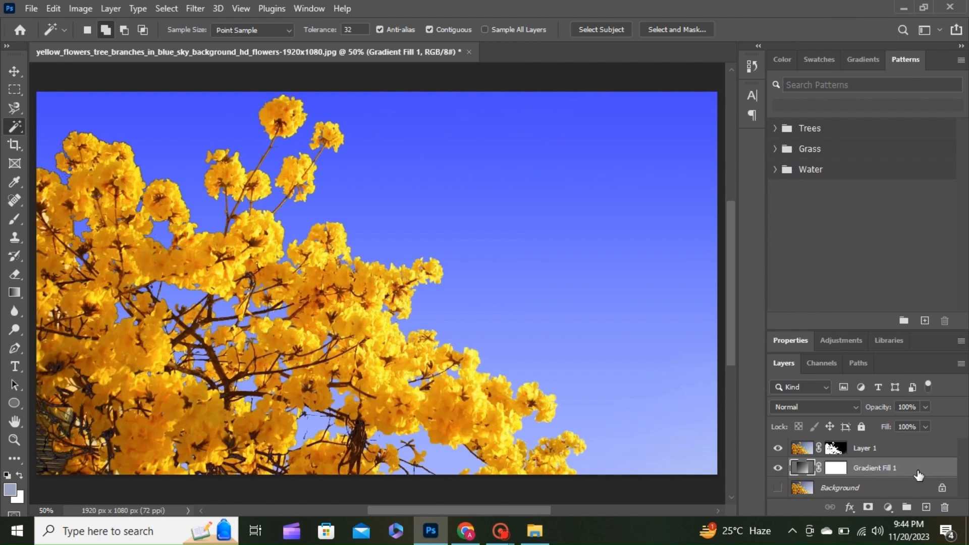
- Convert the gradient fill layer to a smart object and apply the Minimum filter with a reduced radius and Roundness preserved
{"action": "left_click", "coordinate": [204, 6]}
{"action": "mouse_move", "coordinate": [251, 312]}
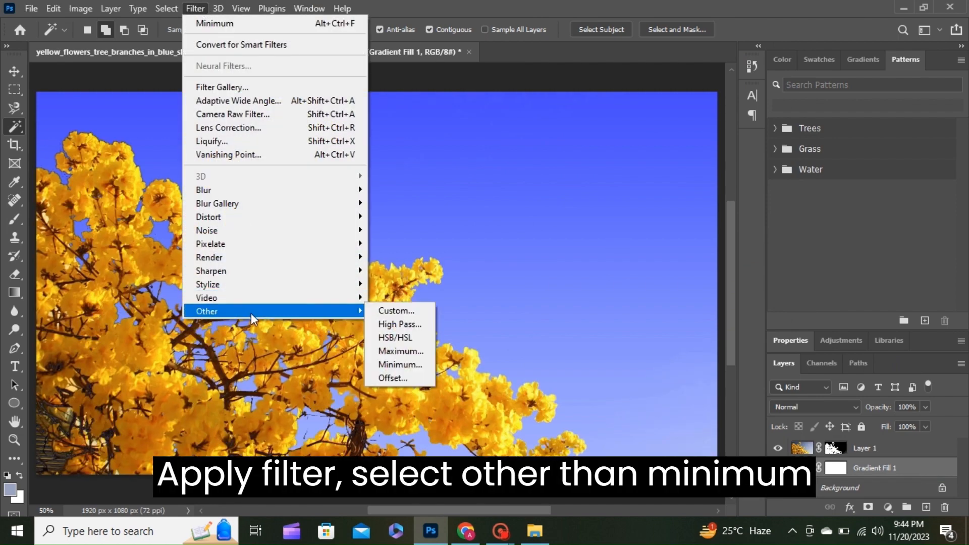
{"action": "left_click", "coordinate": [415, 364]}
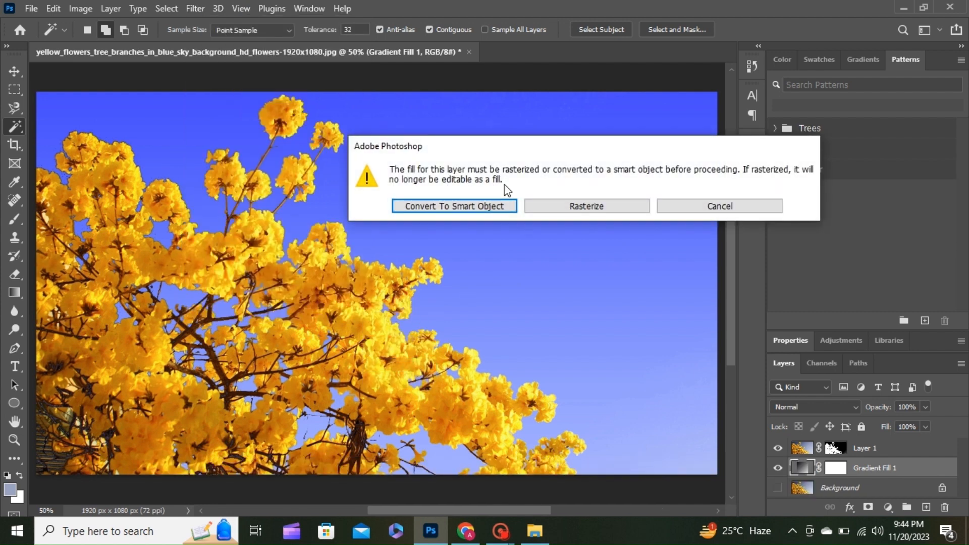
{"action": "left_click", "coordinate": [487, 207]}
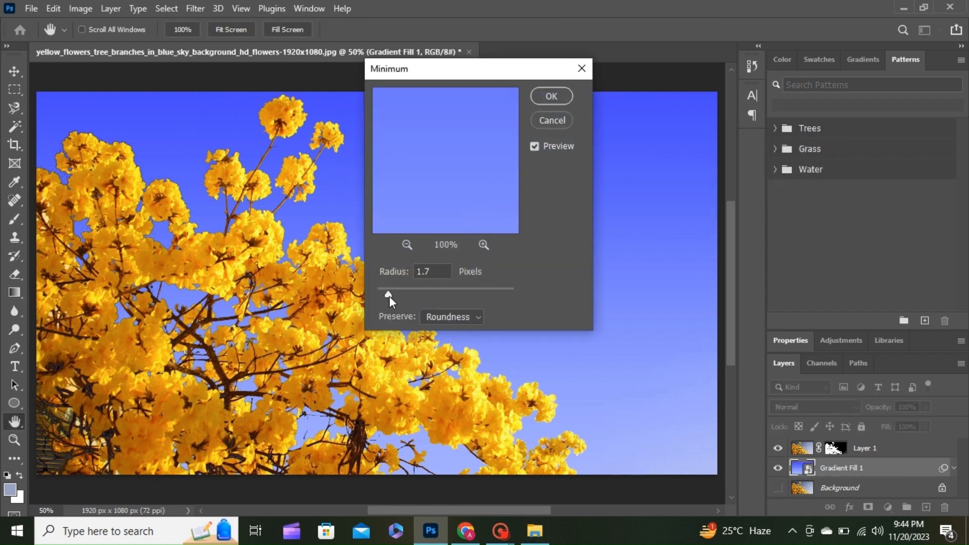
{"action": "left_click_drag", "start_coordinate": [388, 296], "coordinate": [382, 296]}
{"action": "left_click", "coordinate": [553, 97]}
{"action": "key", "text": "w"}
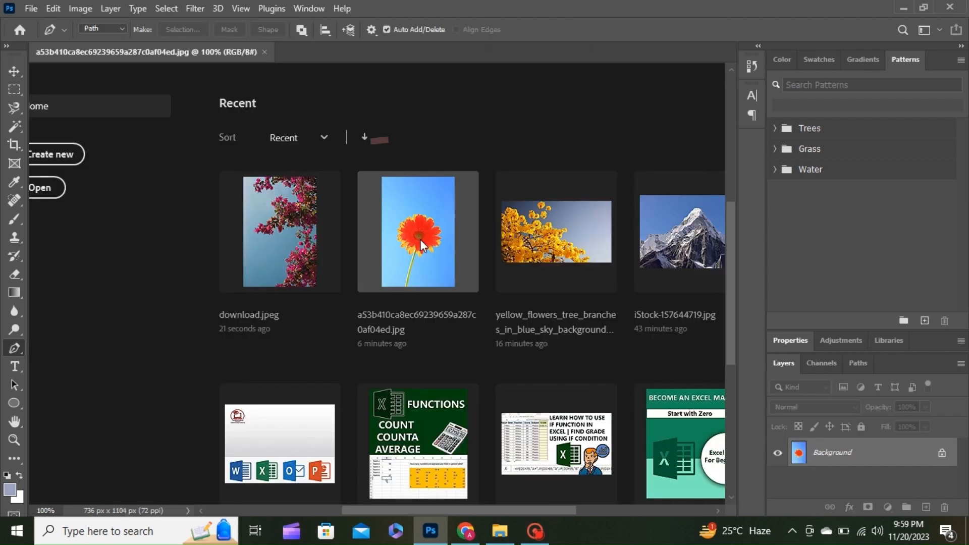
- Open the recent red flower image a53b410ca8ec69239659a287c0af04ed.jpg, duplicate its Background layer, and add a layer mask to the copy
{"action": "left_click", "coordinate": [420, 239]}
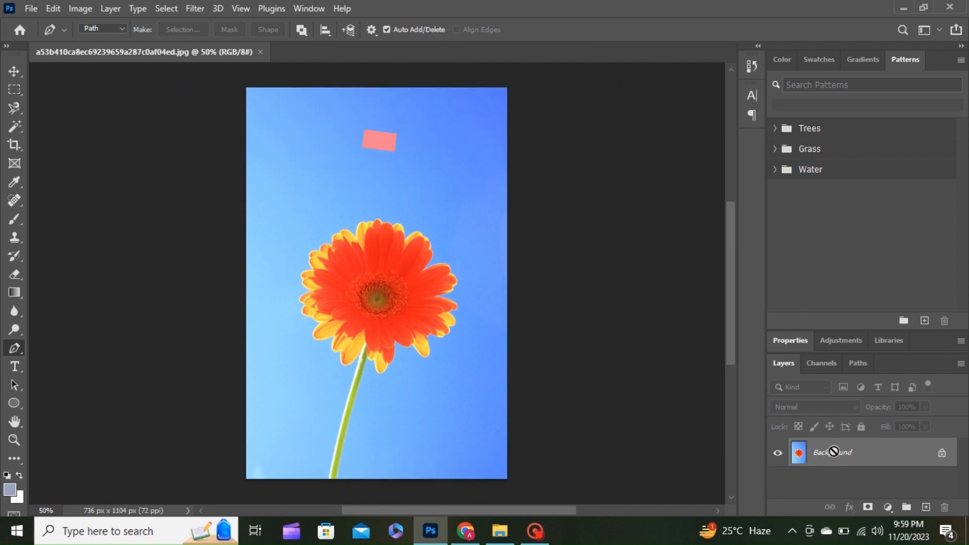
{"action": "key", "text": "ctrl+j"}
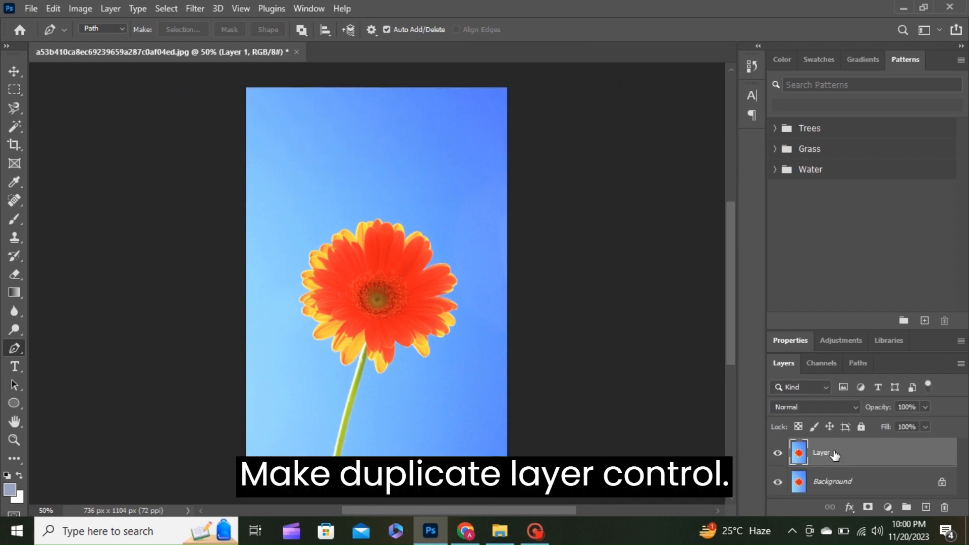
{"action": "left_click", "coordinate": [868, 507]}
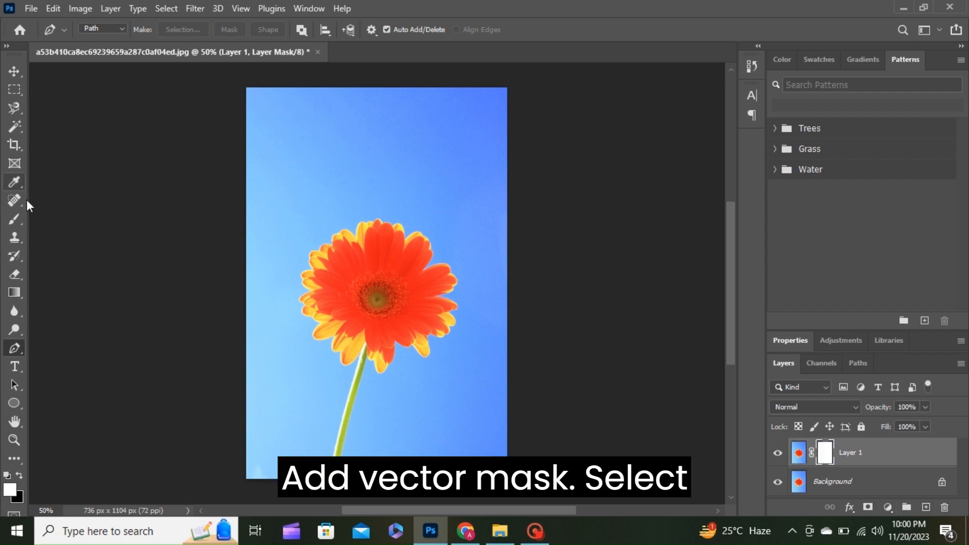
- Start a Pen tool path at the stem's cut end on the image's bottom edge and trace up the stem's left side
{"action": "right_click", "coordinate": [11, 348]}
{"action": "left_click", "coordinate": [46, 352]}
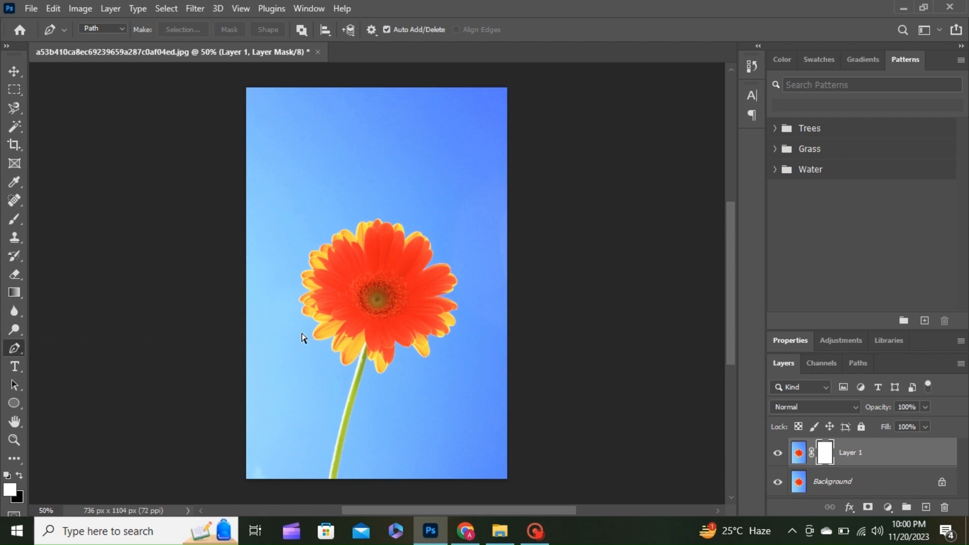
{"action": "key", "text": "ctrl+plus"}
{"action": "key", "text": "ctrl+plus"}
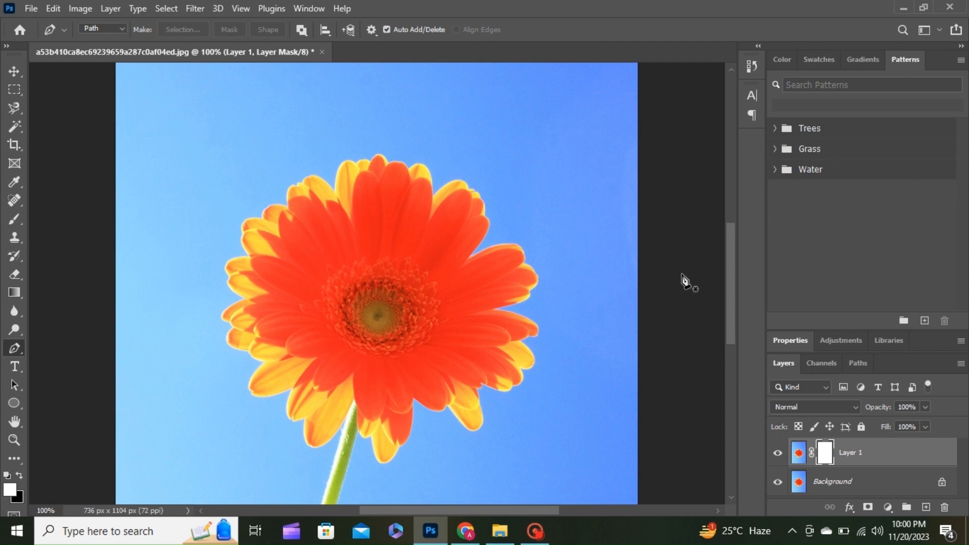
{"action": "left_click_drag", "start_coordinate": [734, 287], "coordinate": [736, 345]}
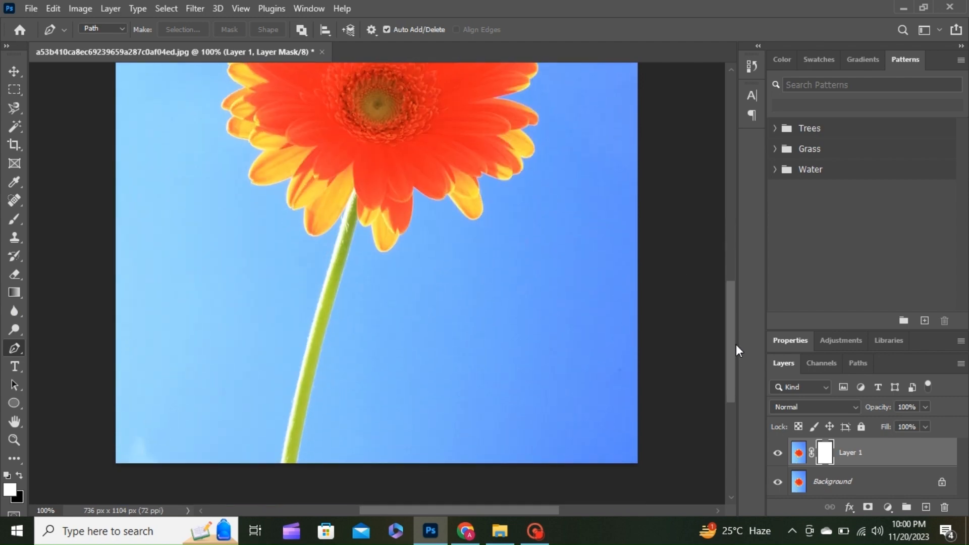
{"action": "key", "text": "ctrl+plus"}
{"action": "left_click_drag", "start_coordinate": [733, 369], "coordinate": [736, 385]}
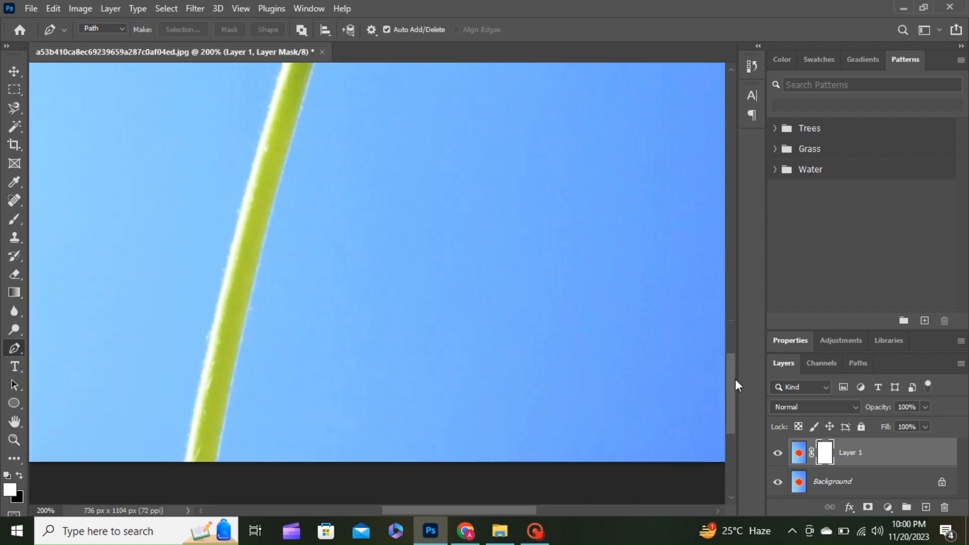
{"action": "left_click", "coordinate": [184, 460]}
{"action": "left_click_drag", "start_coordinate": [229, 257], "coordinate": [234, 257]}
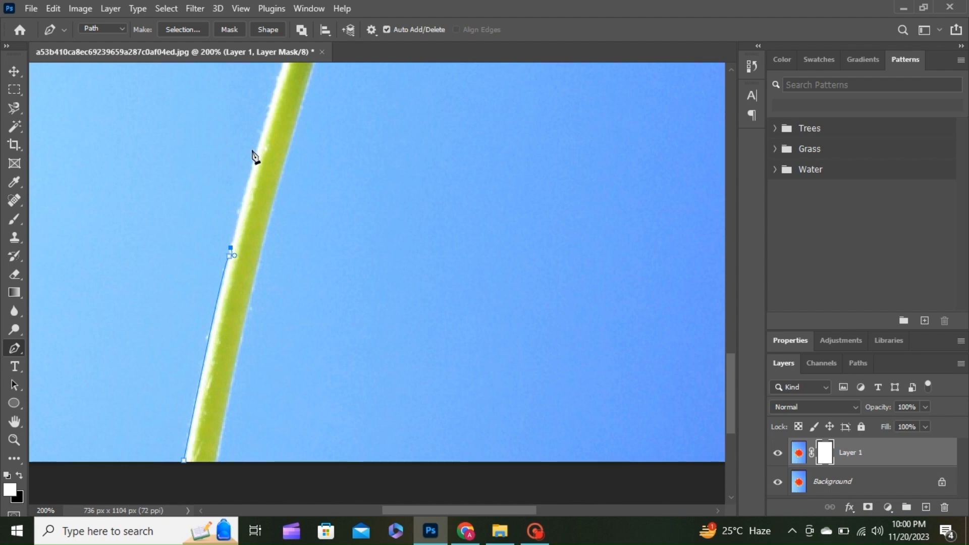
{"action": "left_click", "coordinate": [282, 66]}
{"action": "left_click_drag", "start_coordinate": [283, 66], "coordinate": [286, 64]}
{"action": "left_click_drag", "start_coordinate": [730, 365], "coordinate": [730, 315]}
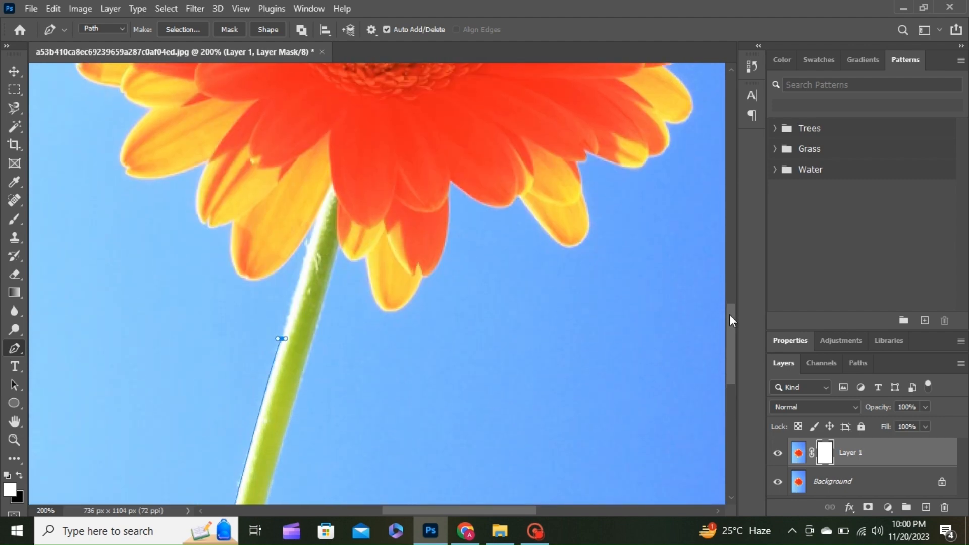
{"action": "left_click", "coordinate": [318, 219]}
{"action": "left_click", "coordinate": [331, 184]}
{"action": "key", "text": "ctrl+z"}
{"action": "key", "text": "ctrl+z"}
- Continue the path along the upper left stem edge to the tip beneath the petals and start down its right edge
{"action": "left_click_drag", "start_coordinate": [314, 221], "coordinate": [324, 199]}
{"action": "left_click", "coordinate": [333, 187]}
{"action": "left_click", "coordinate": [339, 247]}
{"action": "left_click_drag", "start_coordinate": [341, 249], "coordinate": [348, 253]}
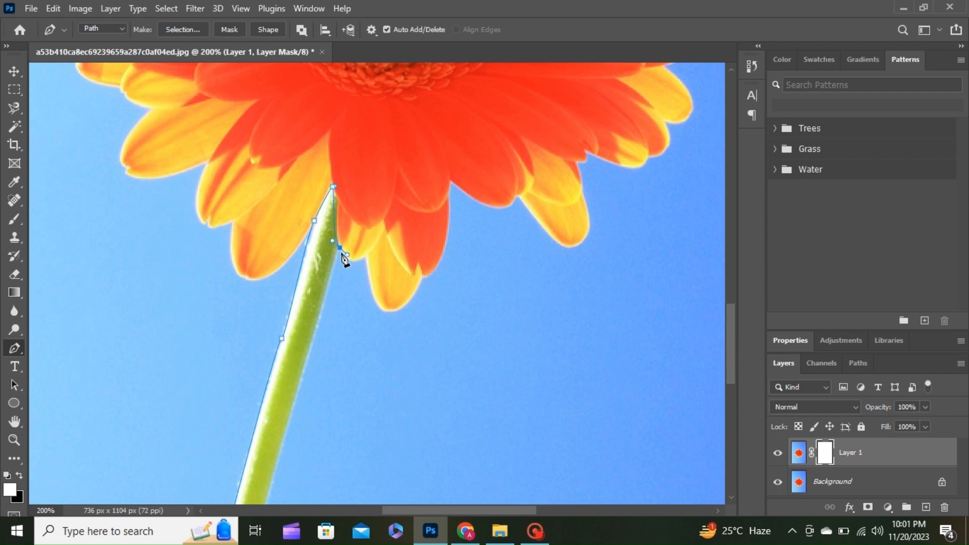
{"action": "left_click", "coordinate": [337, 252]}
- Trace the stem's right edge down to the image's bottom edge and close the path at its starting anchor
{"action": "left_click", "coordinate": [273, 478]}
{"action": "left_click_drag", "start_coordinate": [734, 377], "coordinate": [731, 435]}
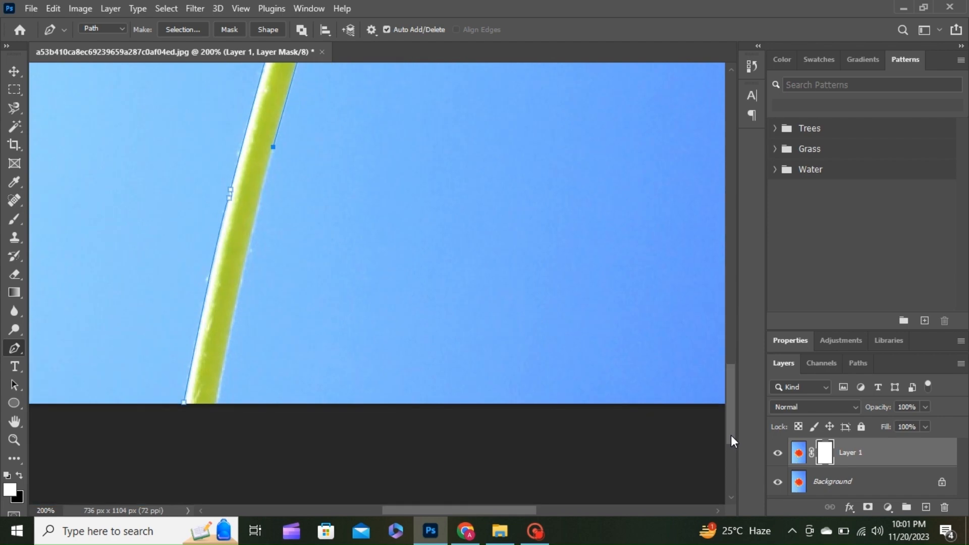
{"action": "left_click", "coordinate": [217, 404]}
{"action": "left_click_drag", "start_coordinate": [220, 412], "coordinate": [210, 457]}
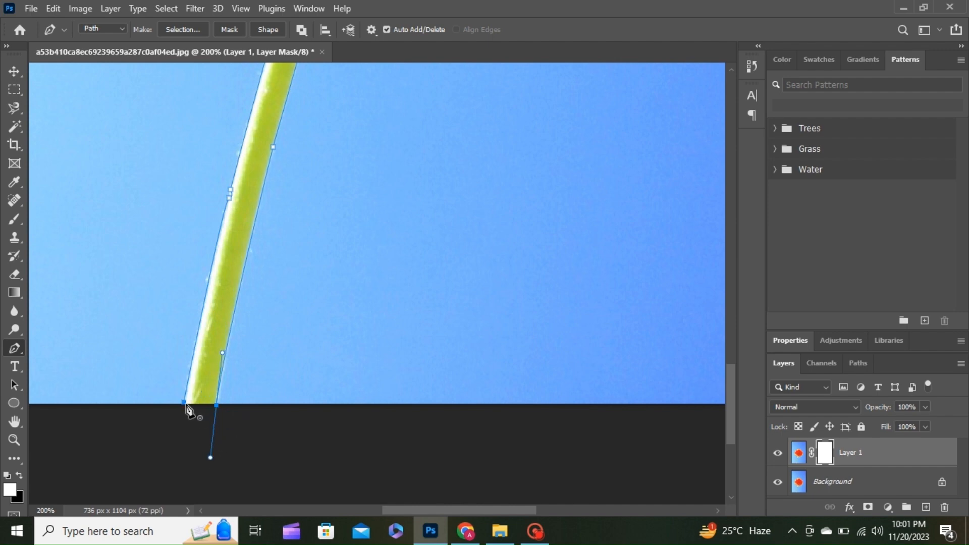
{"action": "left_click", "coordinate": [185, 403]}
- Convert the stem's work path into a new anti-aliased selection with a 0-pixel feather radius
{"action": "left_click", "coordinate": [859, 364]}
{"action": "right_click", "coordinate": [811, 394]}
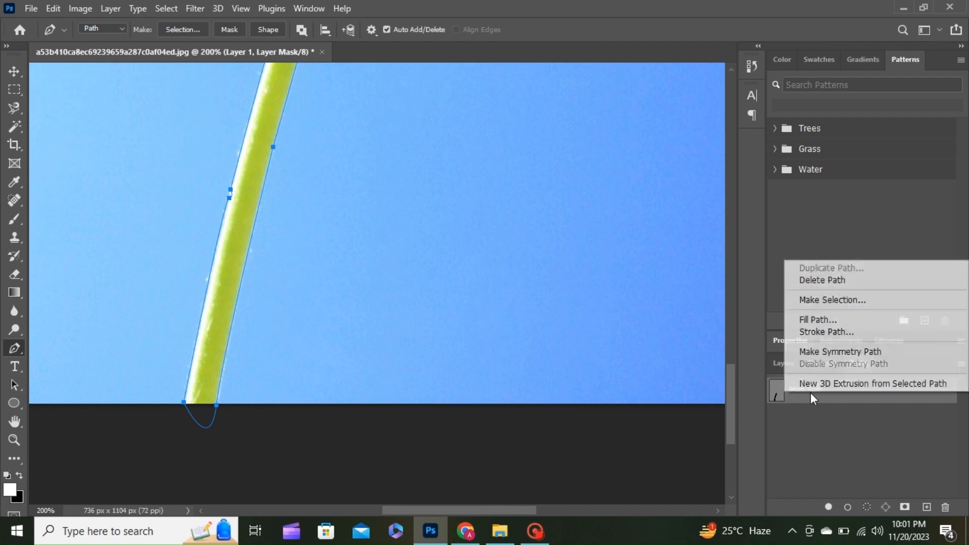
{"action": "left_click", "coordinate": [848, 301]}
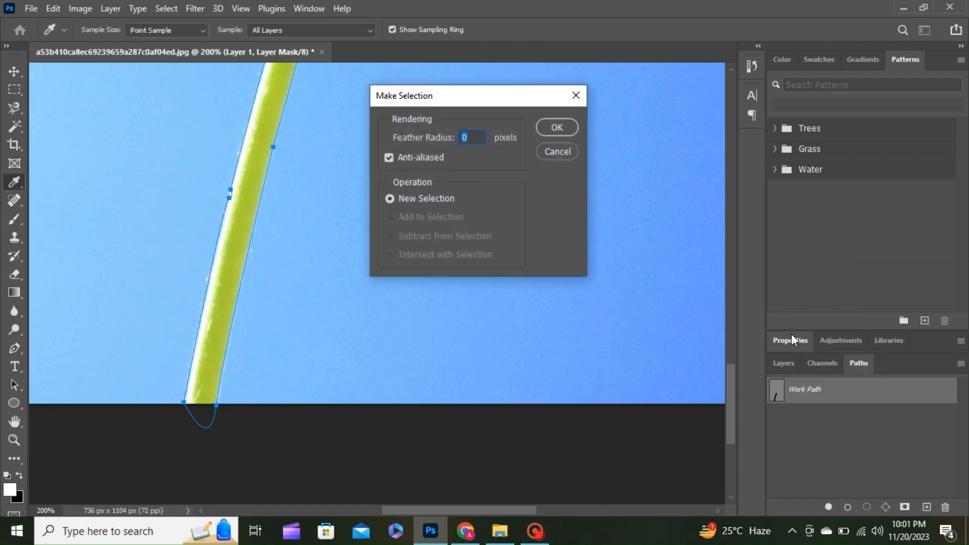
{"action": "left_click", "coordinate": [563, 127]}
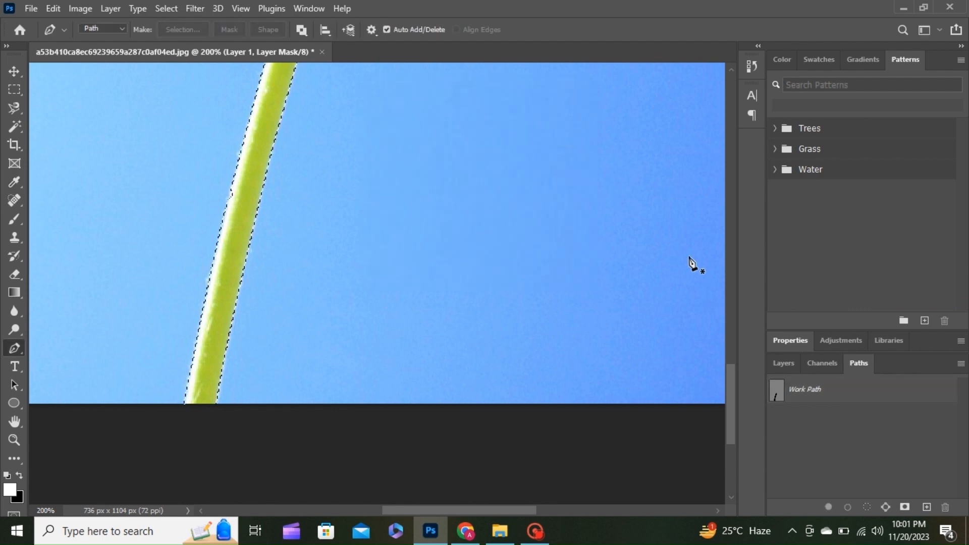
- Add a Solid Color fill layer above the masked flower layer, limited to the stem selection
{"action": "key", "text": "ctrl+minus"}
{"action": "key", "text": "ctrl+minus"}
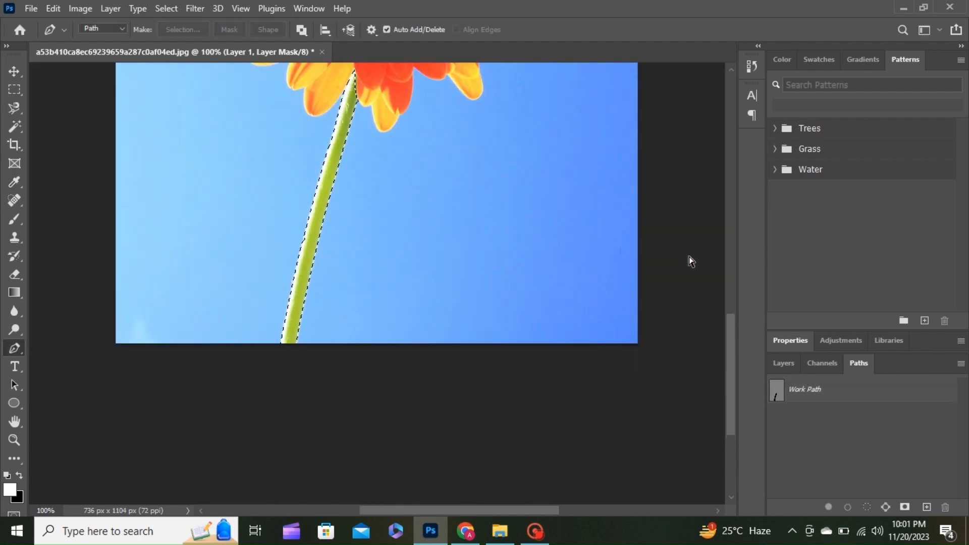
{"action": "left_click_drag", "start_coordinate": [728, 332], "coordinate": [722, 276]}
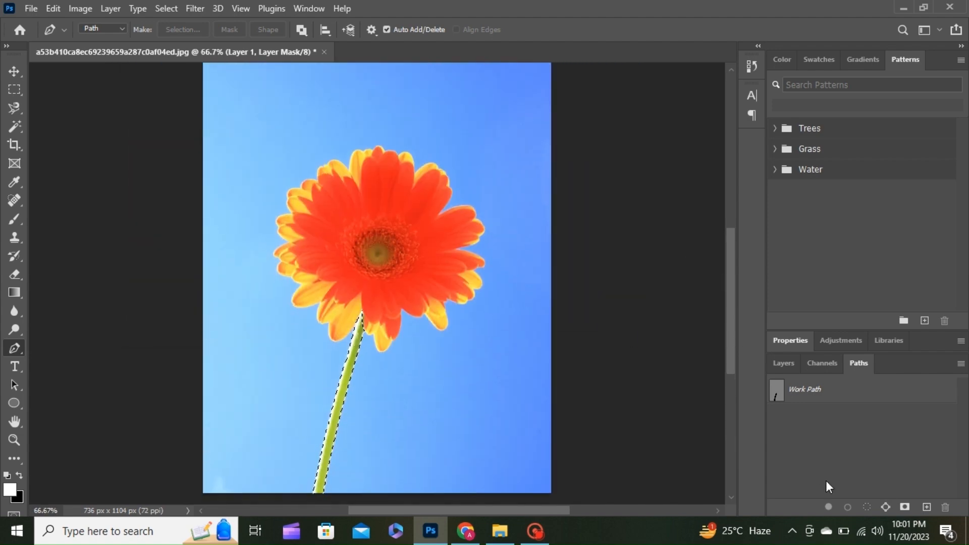
{"action": "left_click", "coordinate": [780, 360]}
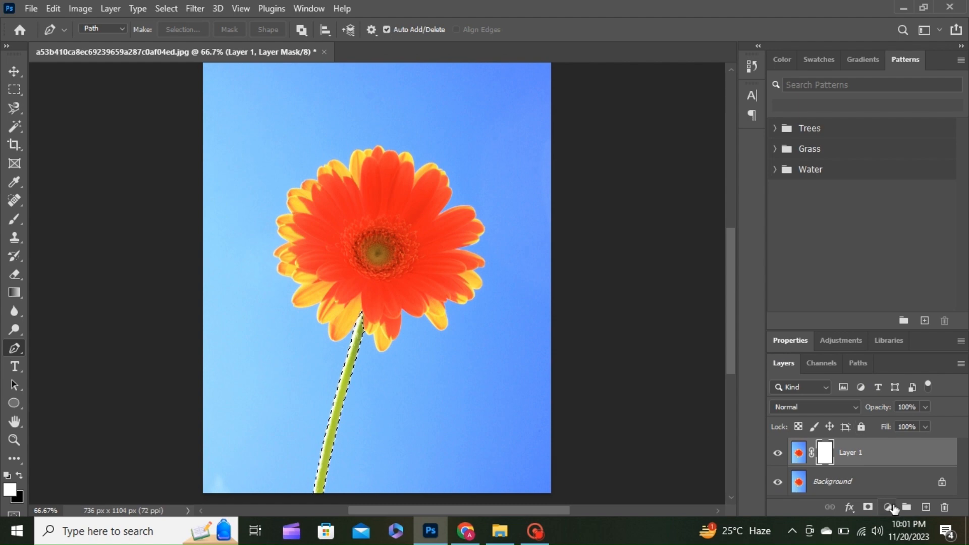
{"action": "left_click", "coordinate": [890, 509]}
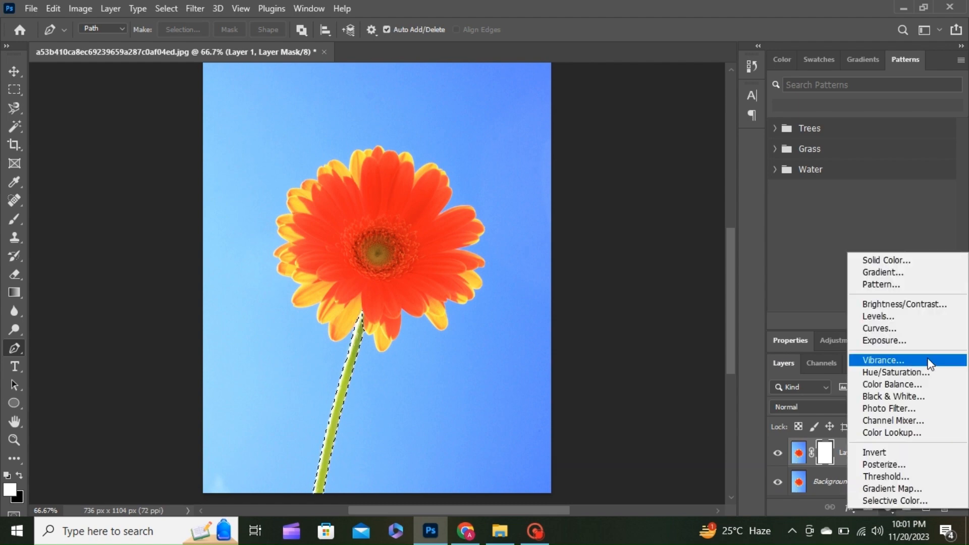
{"action": "left_click", "coordinate": [906, 259]}
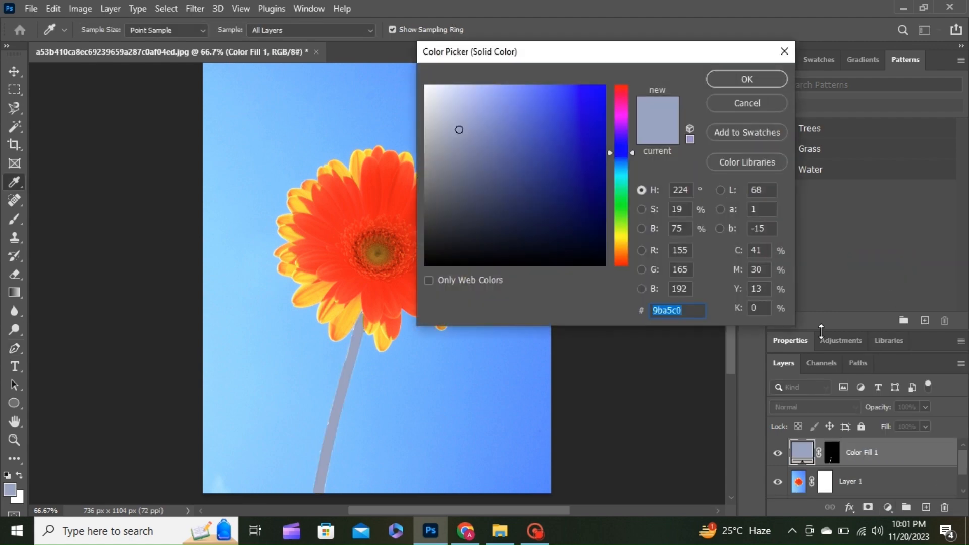
- Set the stem's fill color to dark green 2d7f1a and apply it
{"action": "left_click", "coordinate": [622, 211]}
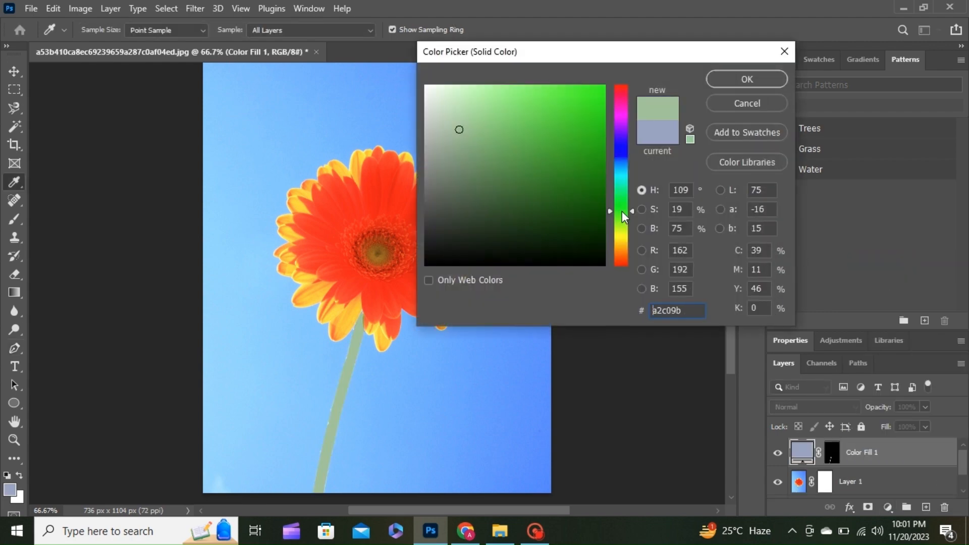
{"action": "left_click", "coordinate": [581, 137]}
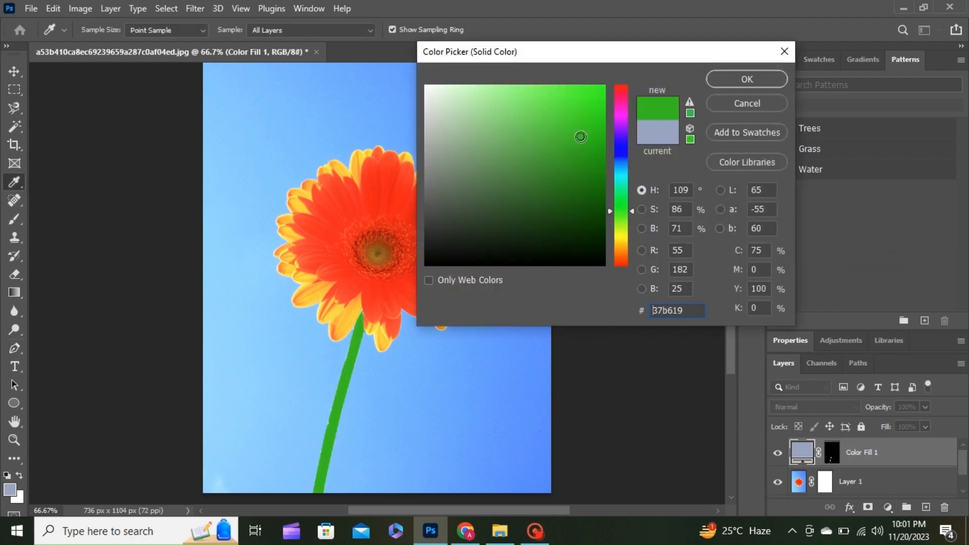
{"action": "left_click", "coordinate": [568, 170]}
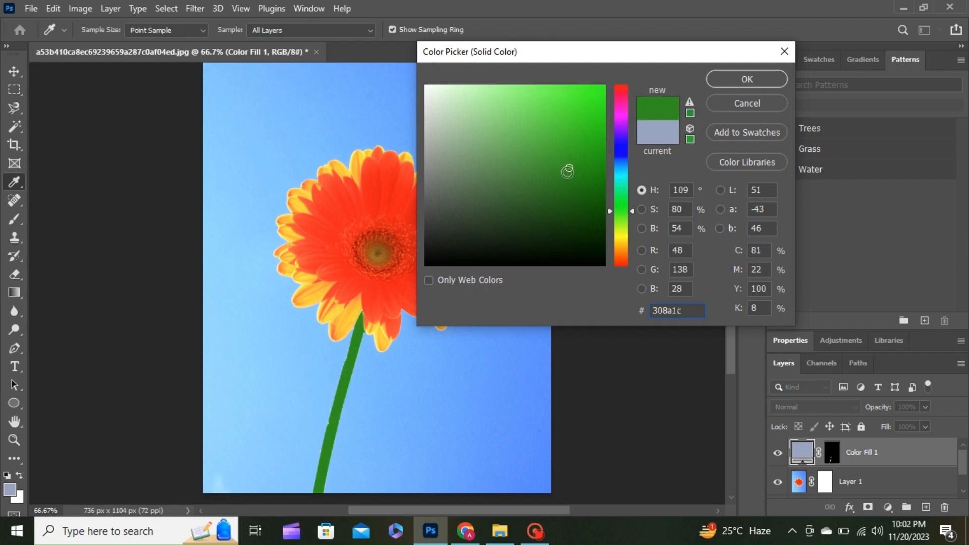
{"action": "left_click", "coordinate": [568, 176]}
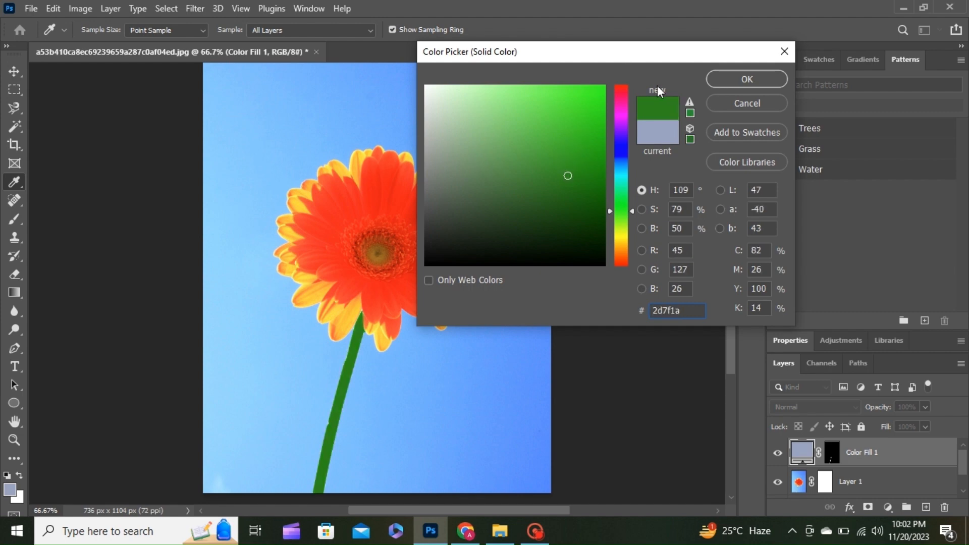
{"action": "left_click", "coordinate": [746, 75]}
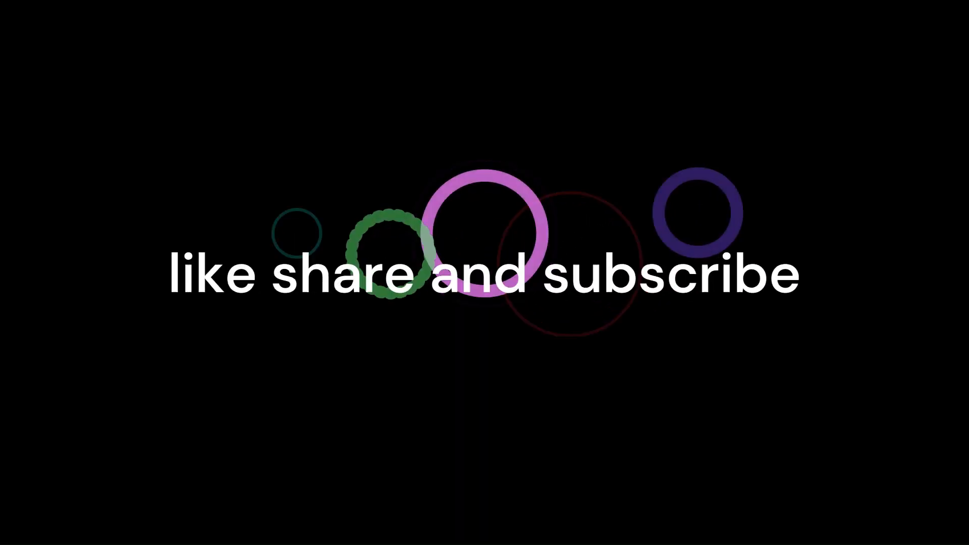